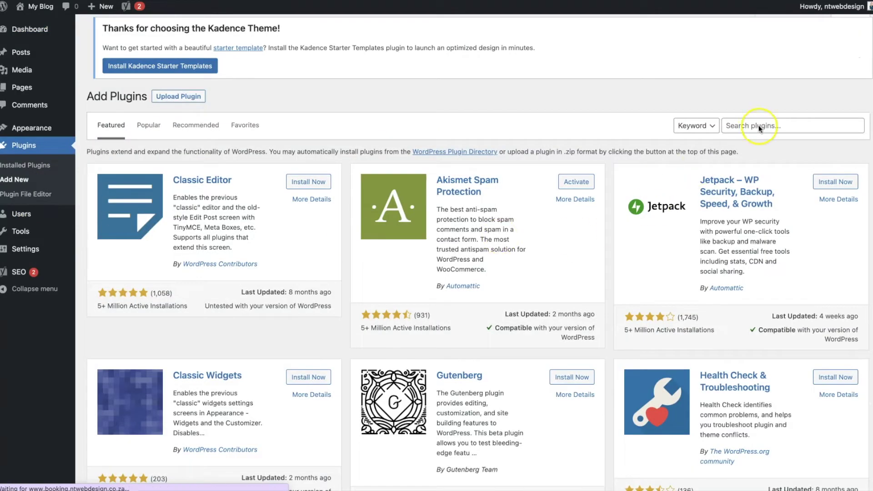
- Find 'booking calendar' in the plugin directory, then install and activate Booking Calendar by wpdevelop
left_click(758, 128)
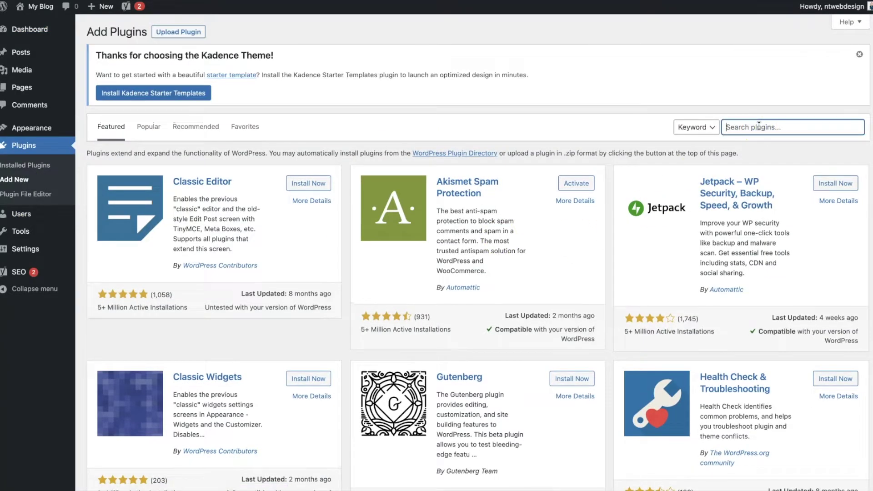
type("booking calendar")
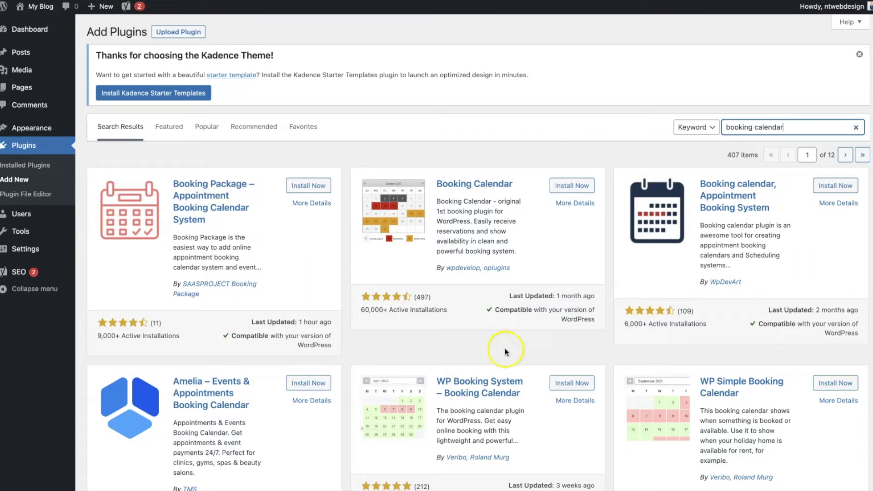
left_click(581, 190)
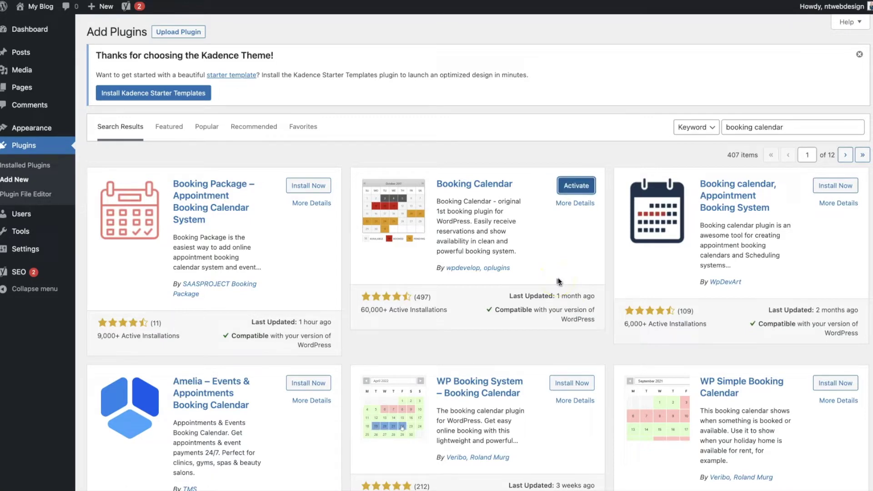
left_click(586, 188)
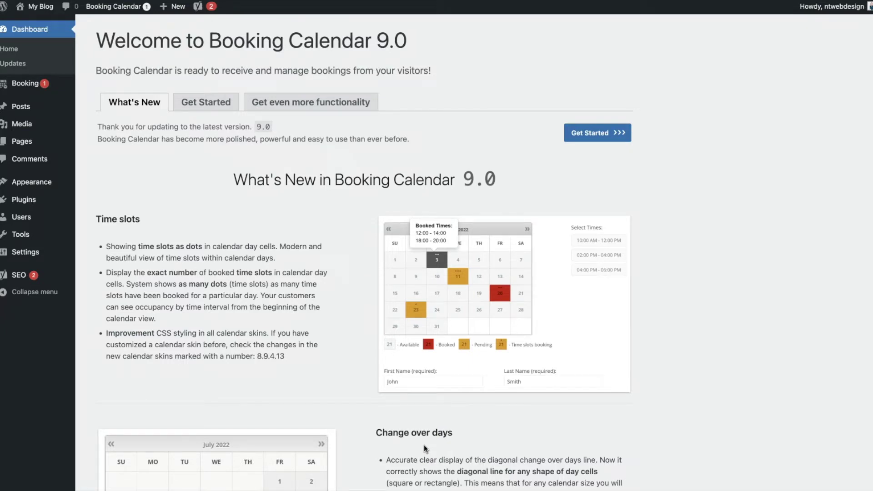
- Create a new page, dismiss the block editor welcome guide, and title it 'Booking'
mouse_move(52, 146)
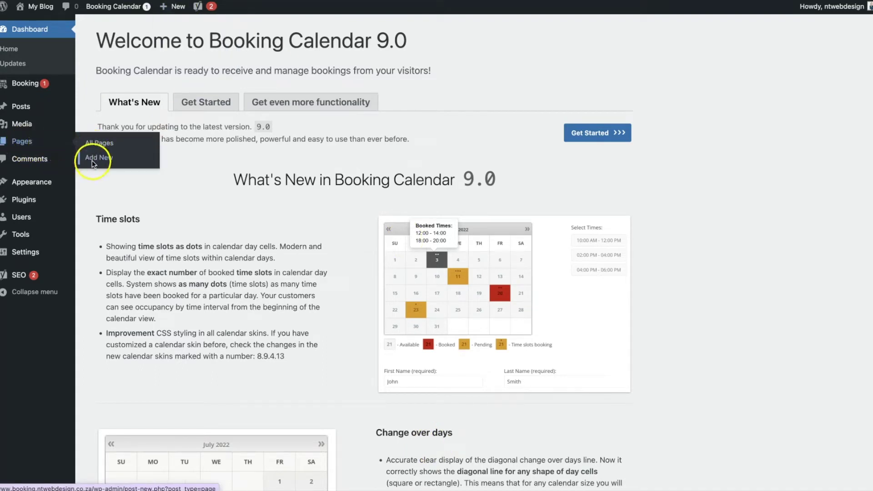
left_click(112, 162)
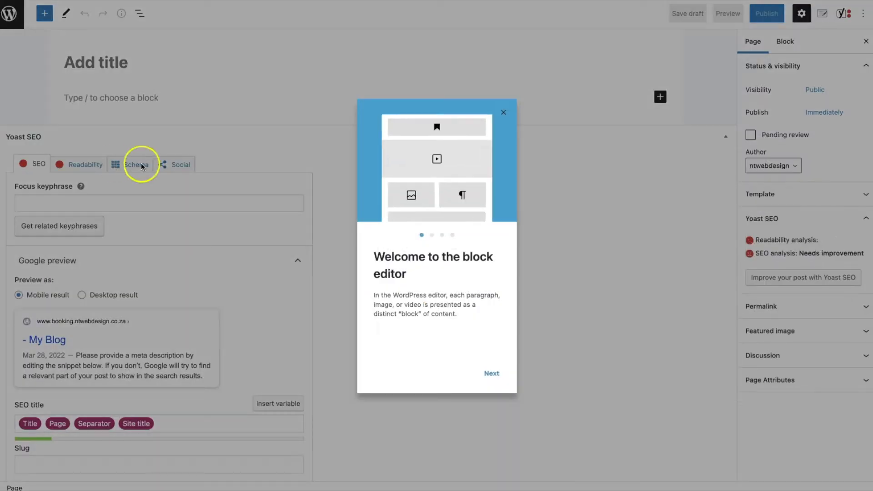
left_click(503, 112)
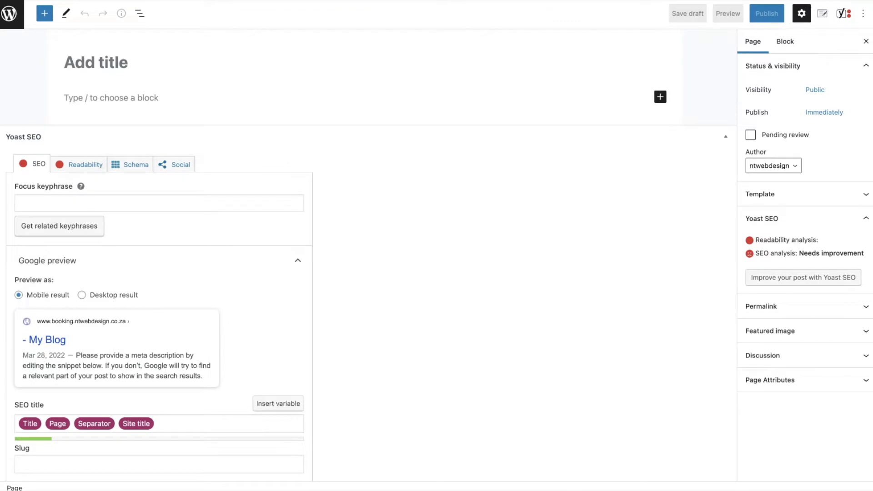
left_click(104, 66)
type("Booking")
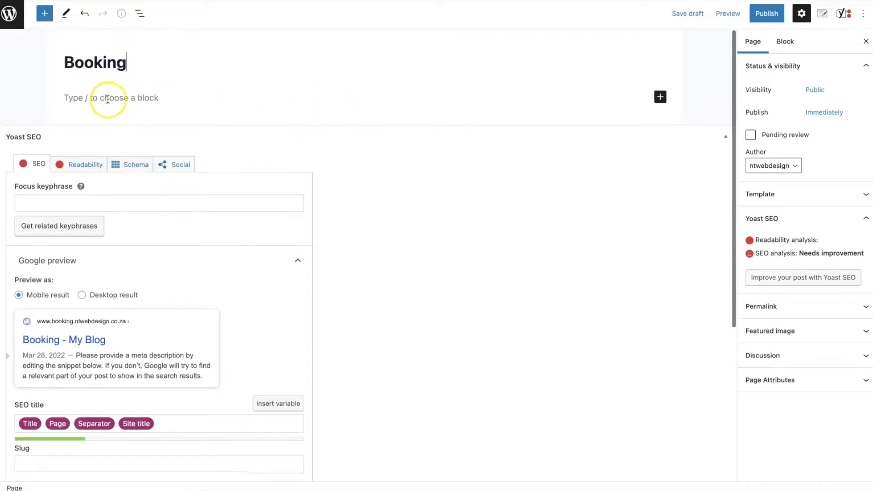
- Insert a Booking Calendar block from the full block library and open its shortcode configuration
left_click(661, 100)
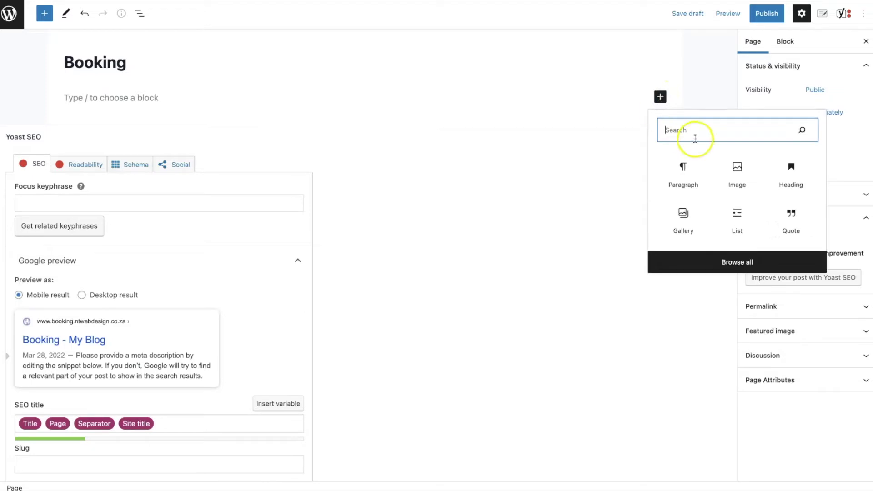
left_click(749, 264)
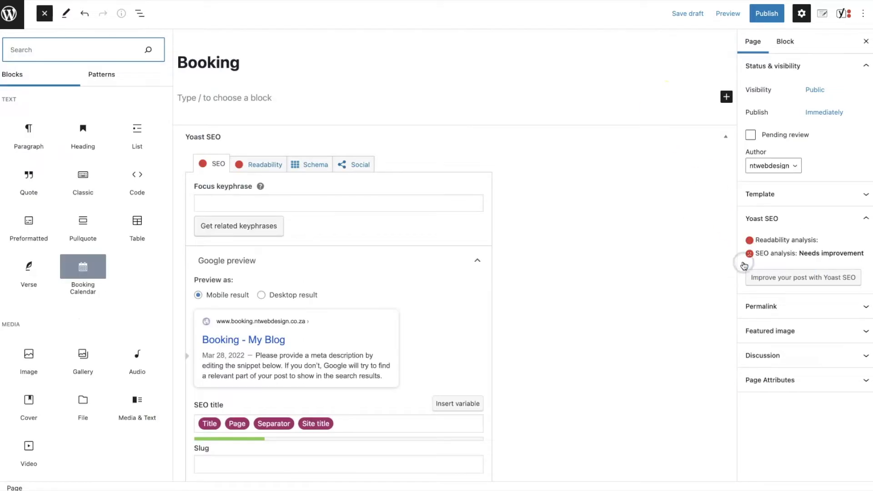
left_click(91, 272)
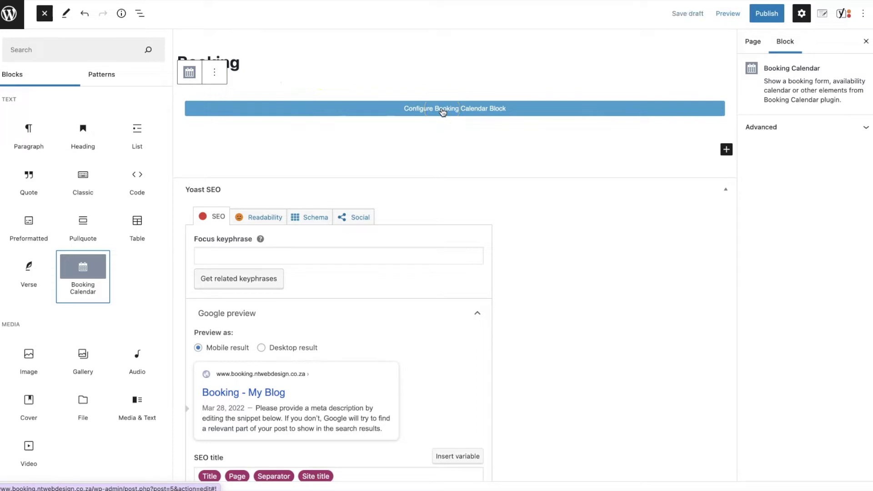
left_click(482, 112)
left_click(482, 114)
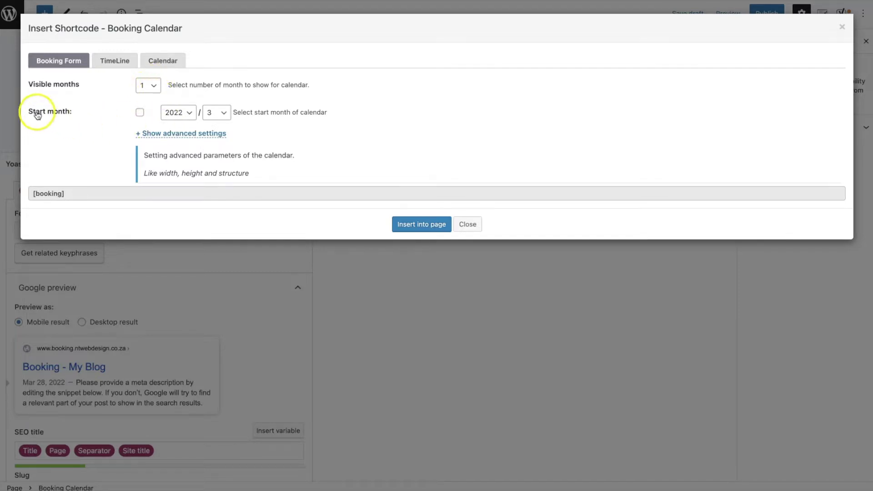
- Copy the example calendar options code from the advanced settings into the Options field
left_click(168, 135)
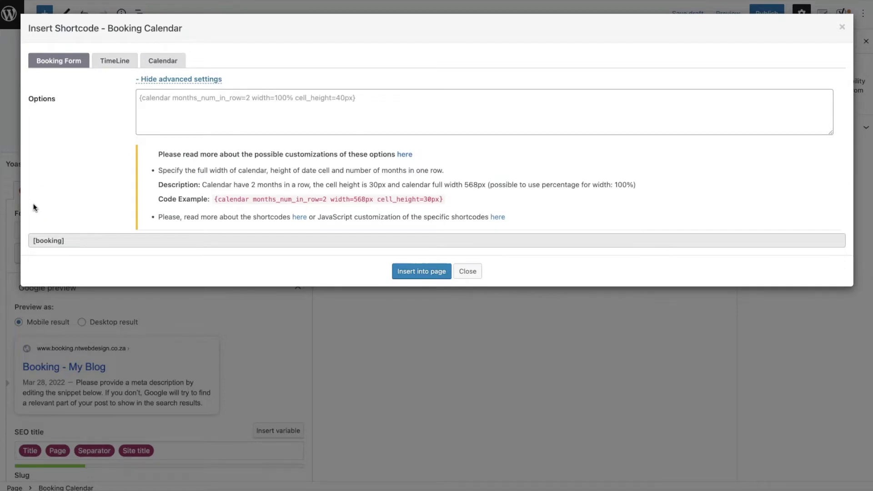
left_click(443, 199)
left_click_drag(443, 200, 215, 197)
key("ctrl+c")
left_click(304, 99)
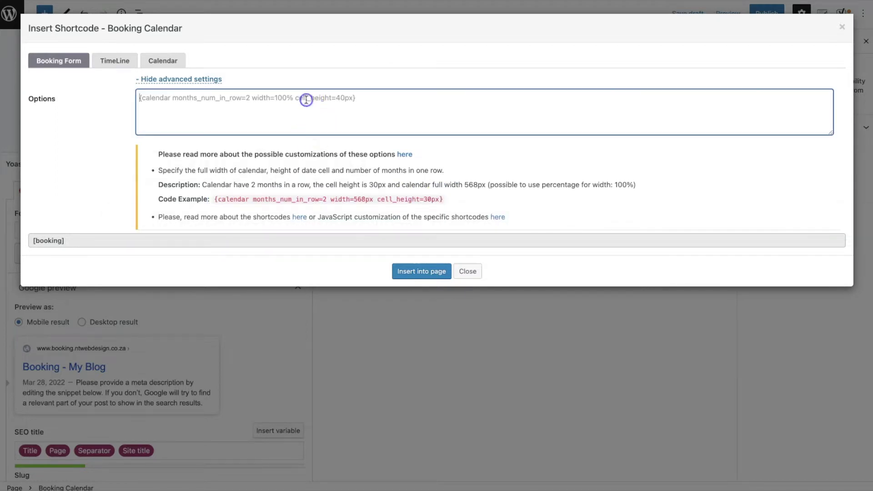
key("ctrl+v")
- Change the options to width=100%, months_num_in_row=1 and cell_height=60px, then insert into the page
left_click_drag(295, 98, 276, 100)
type("100%")
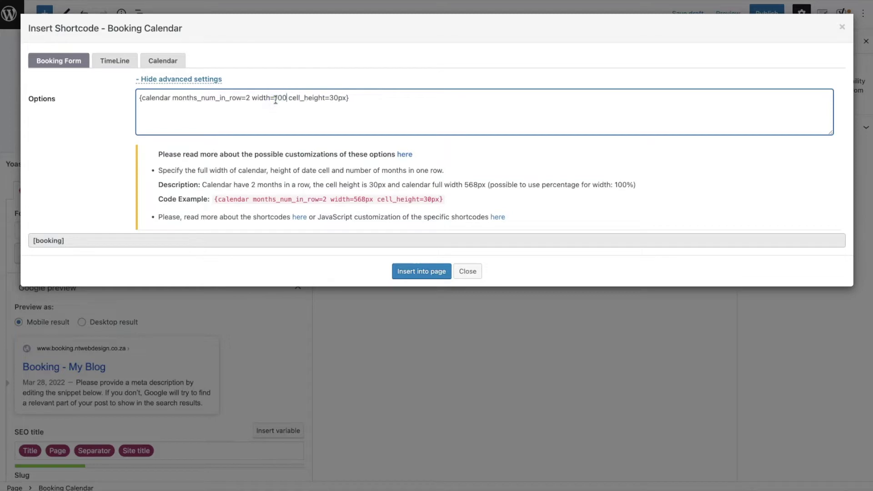
left_click(247, 99)
key("BackSpace")
type("1")
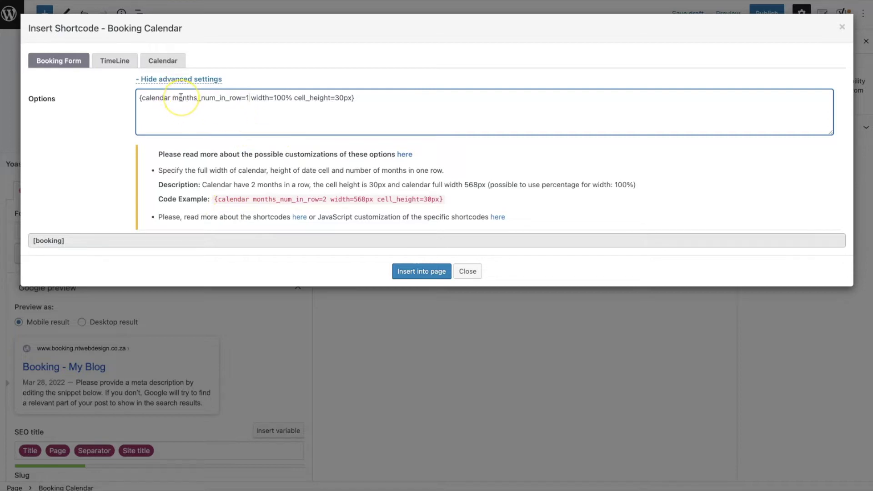
left_click(337, 98)
key("Delete")
type("6")
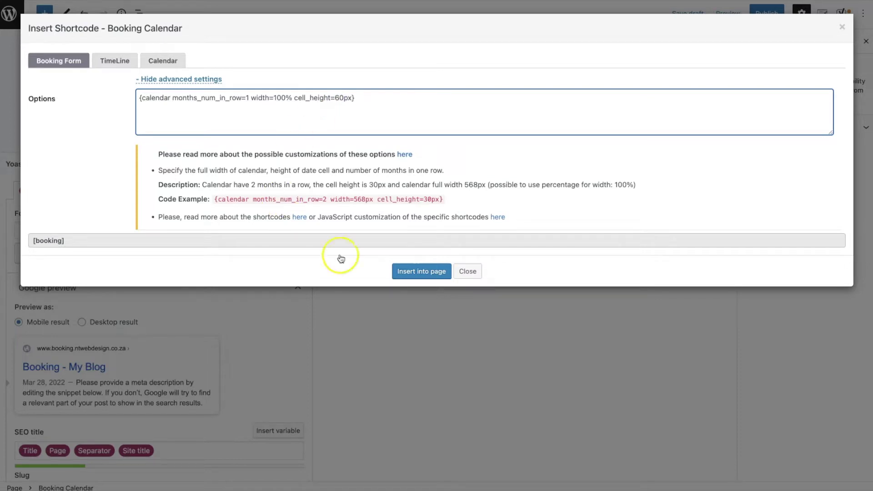
left_click(434, 274)
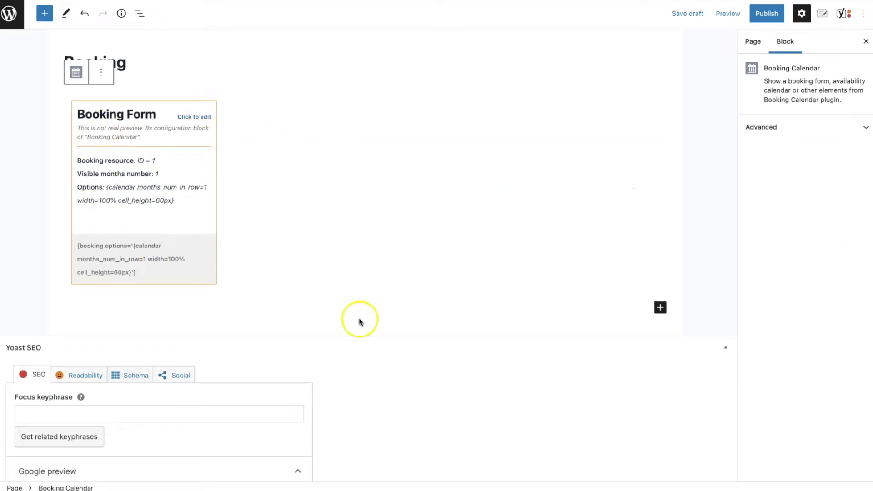
- Publish the Booking page and open the live page
left_click(767, 13)
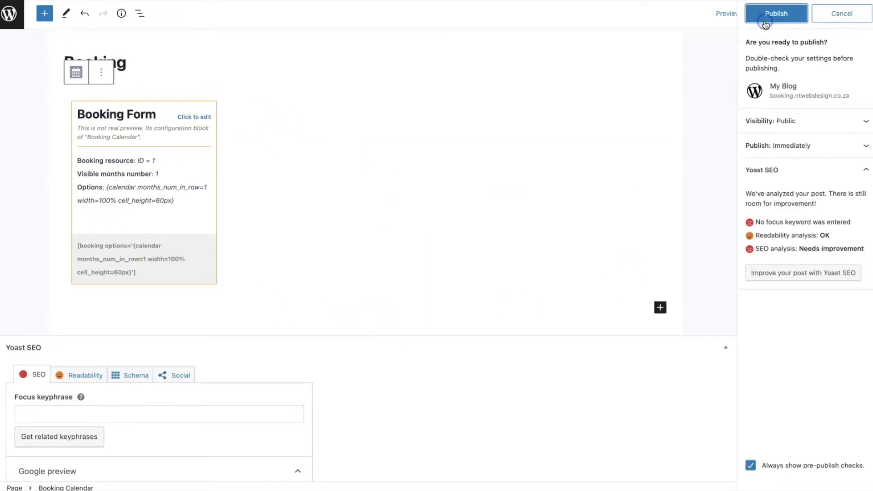
left_click(773, 13)
left_click(106, 465)
- Advance the live calendar to April 2022 and select 15 April
scroll(735, 445, "down", 3)
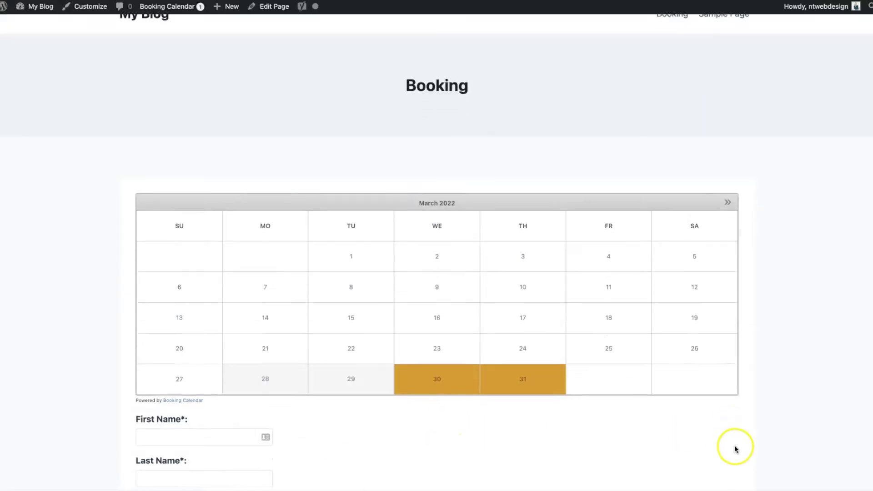
scroll(734, 445, "down", 1)
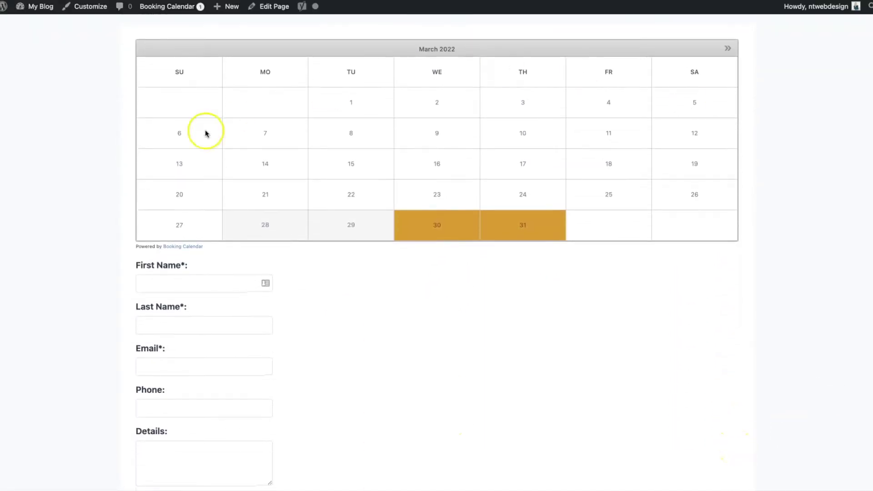
scroll(401, 367, "up", 1)
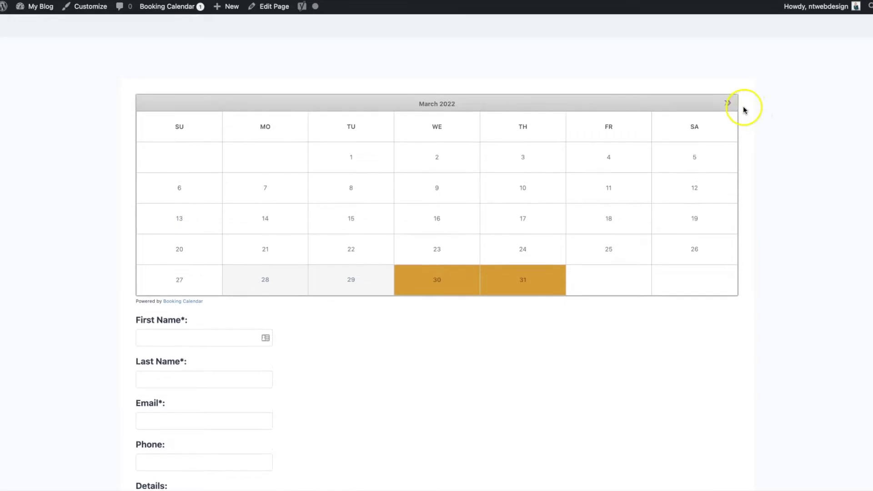
left_click(728, 101)
left_click(568, 227)
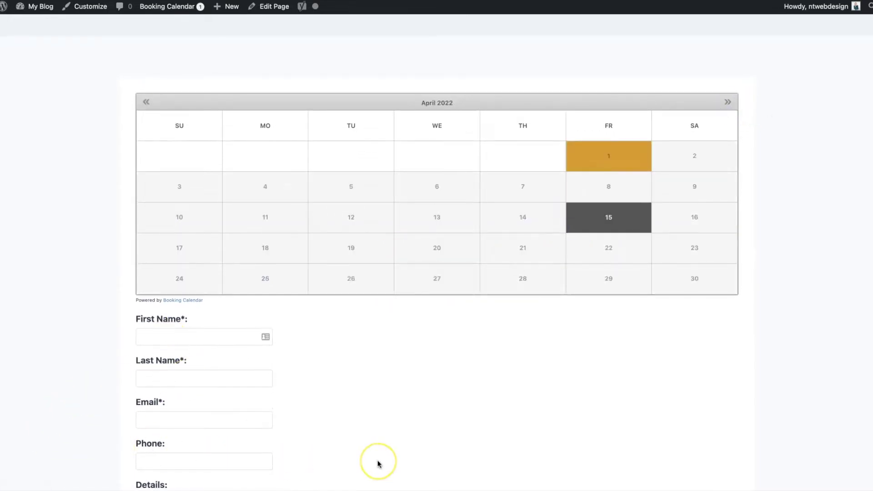
scroll(377, 464, "up", 1)
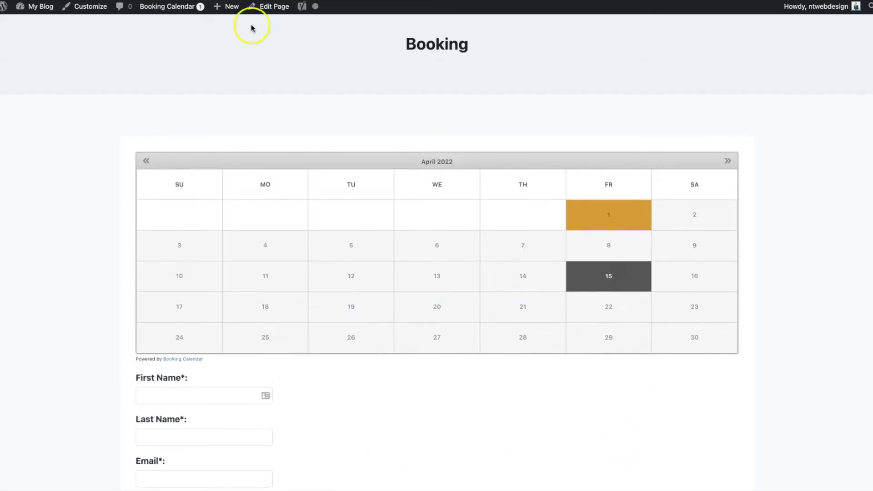
scroll(123, 56, "up", 1)
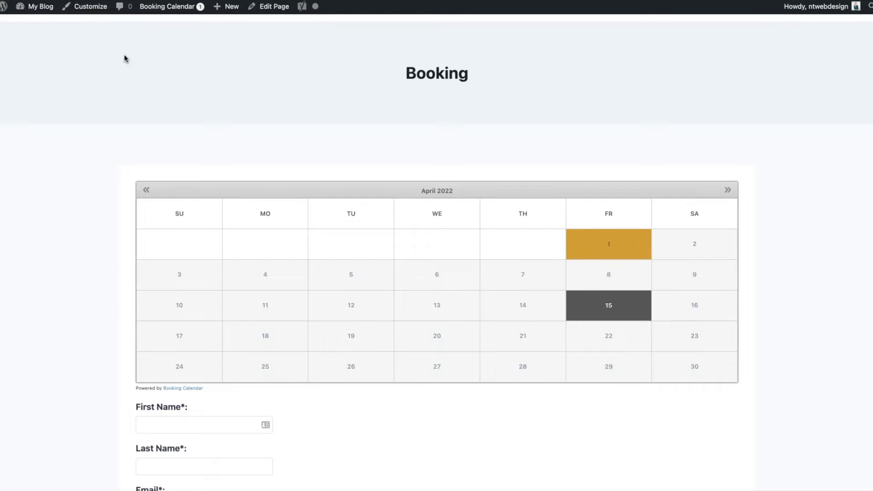
- Open the Dashboard in a new tab from My Blog and go to Booking > Settings
mouse_move(28, 11)
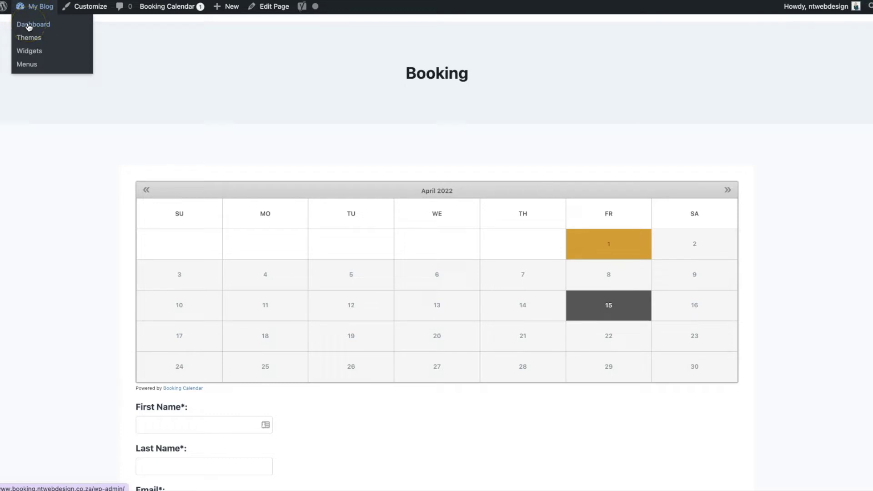
right_click(28, 26)
left_click(45, 28)
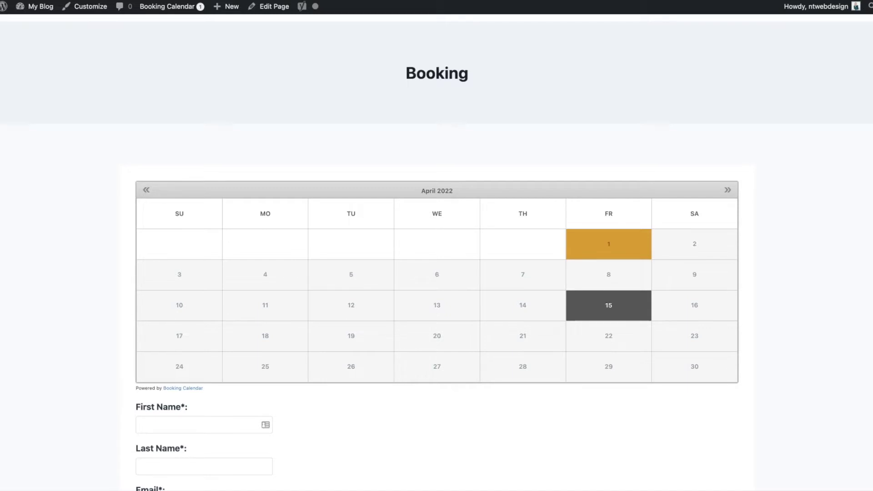
key("ctrl+Tab")
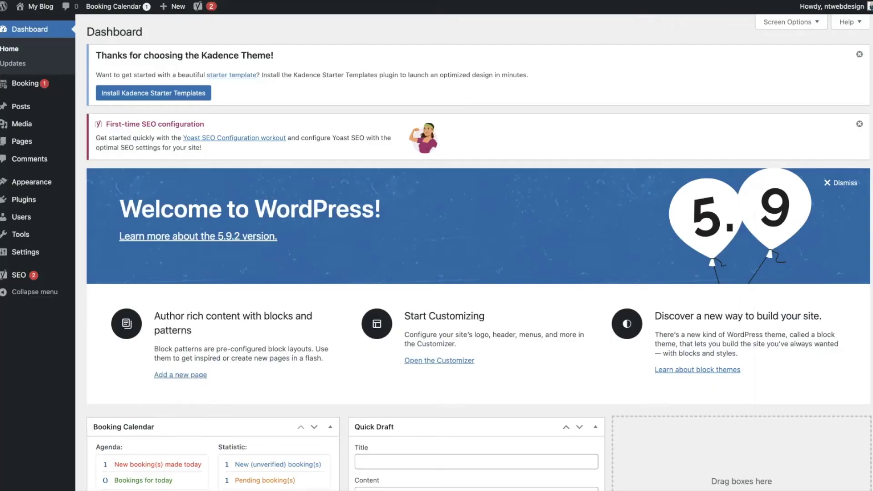
mouse_move(21, 84)
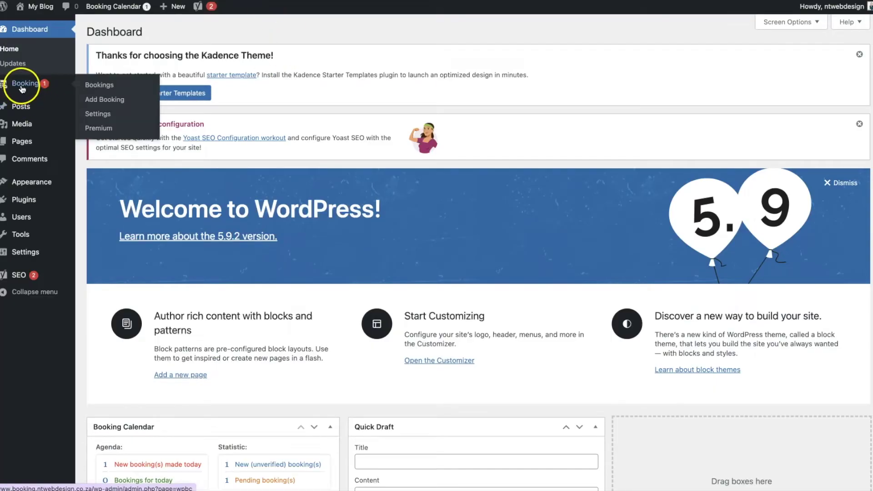
left_click(104, 116)
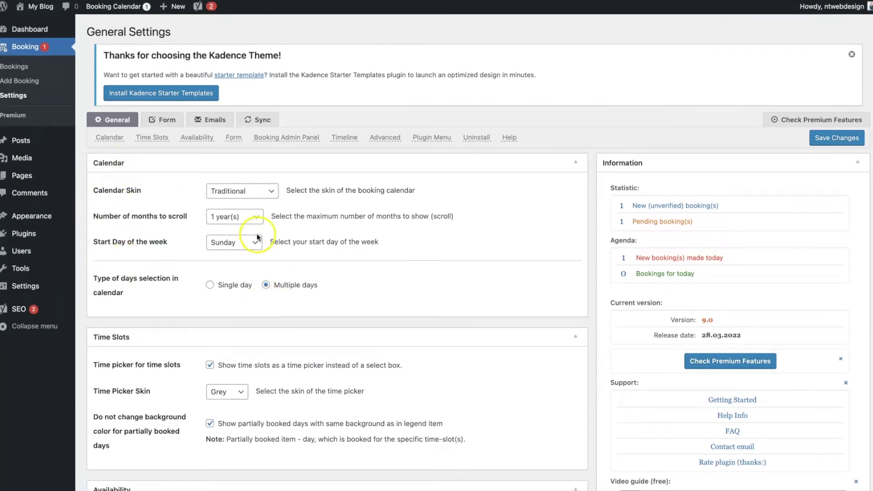
- Set the Black calendar skin and Monday week start, keep multiple-day selection, and save
left_click(270, 196)
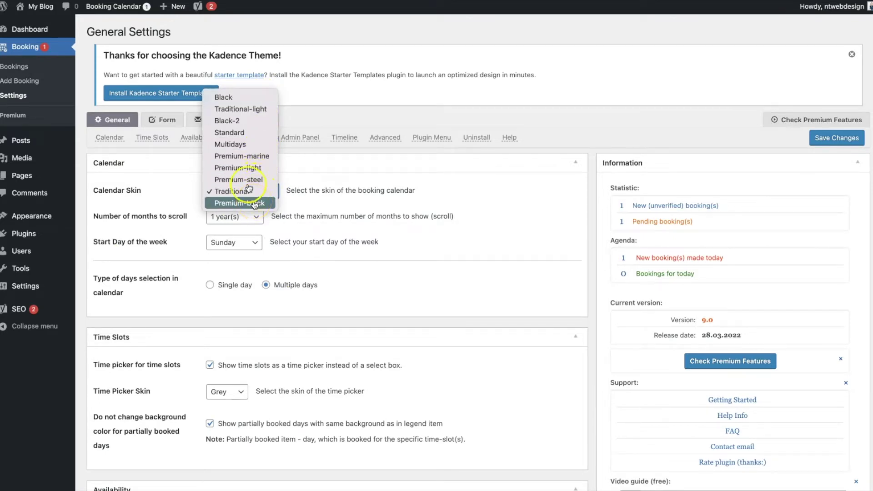
left_click(235, 101)
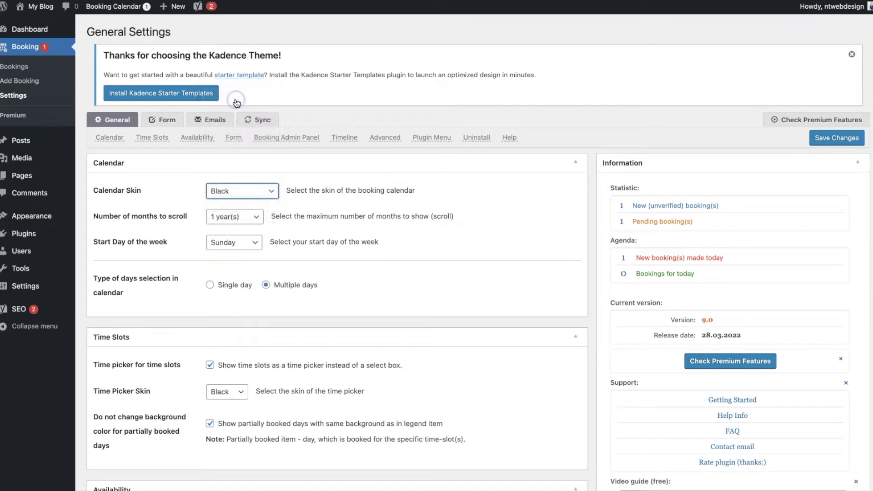
left_click(234, 245)
left_click(240, 256)
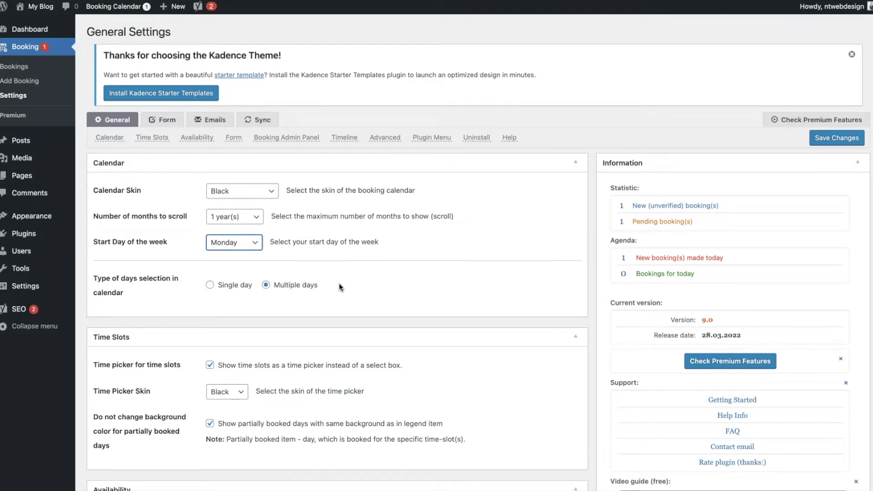
left_click(209, 287)
left_click(210, 286)
left_click(267, 286)
left_click(844, 137)
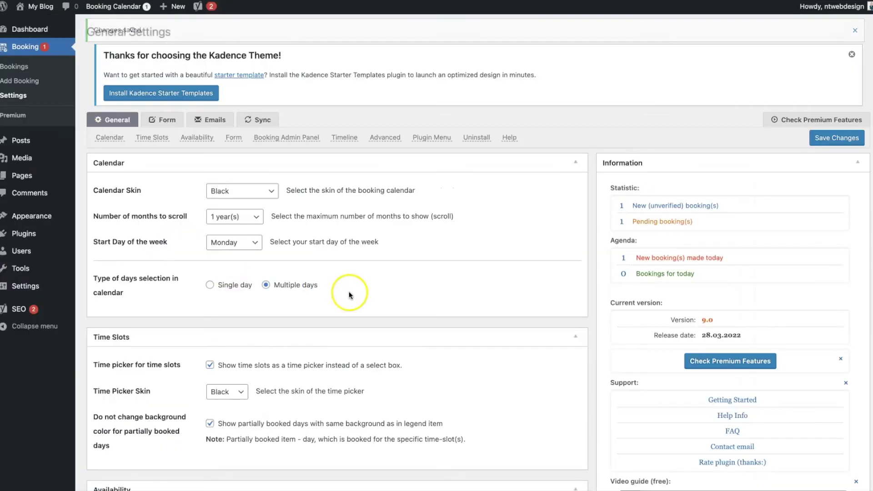
- Collapse the Calendar panel on the Booking General Settings page
scroll(347, 292, "down", 2)
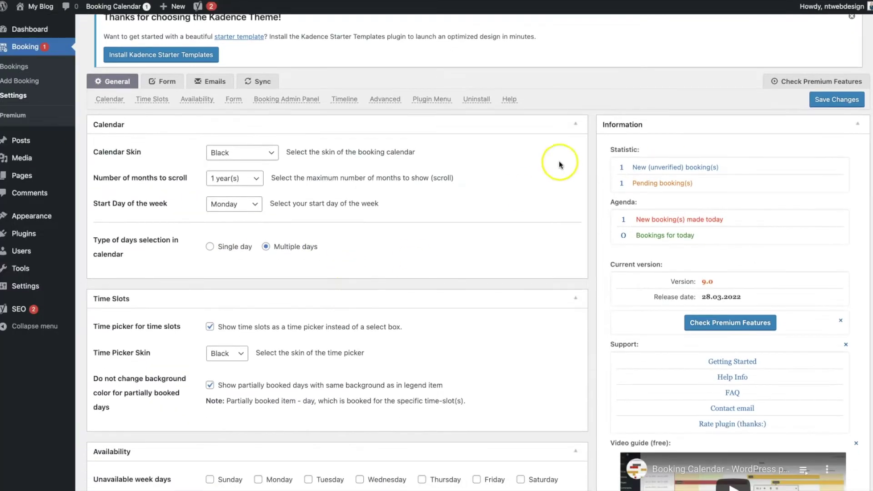
left_click(574, 127)
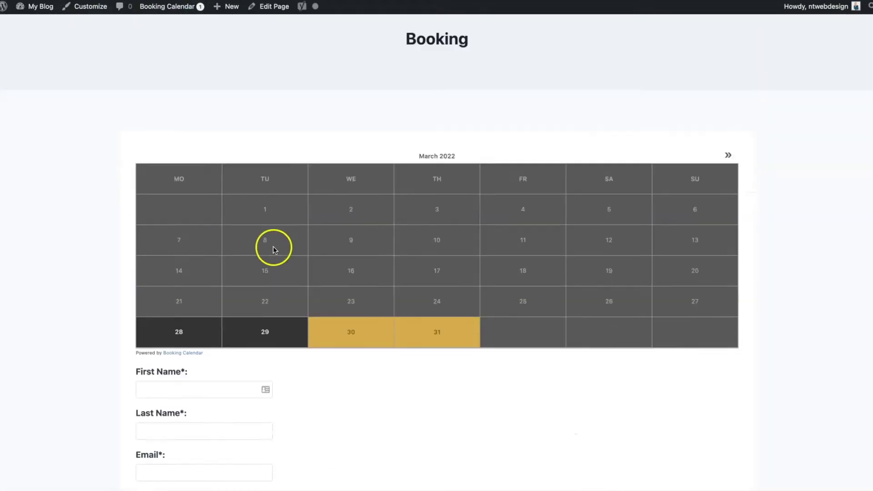
scroll(274, 247, "down", 5)
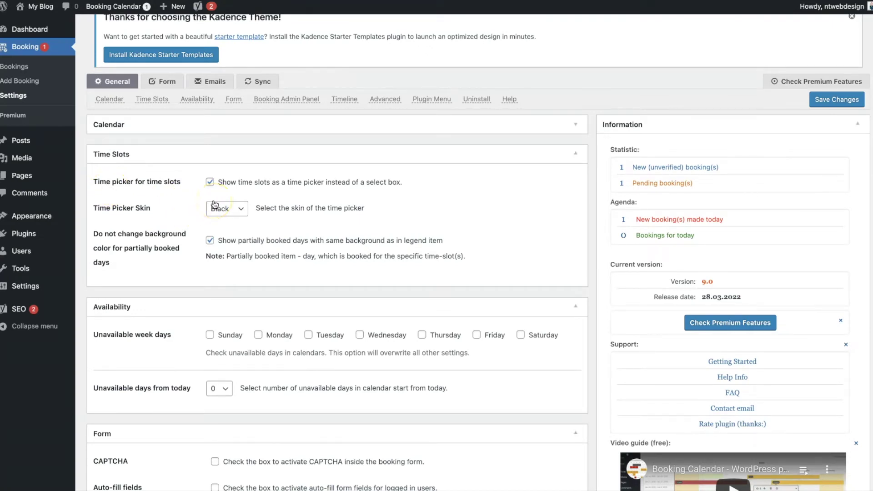
- Add and save a Time Slots field offering hourly slots from 9:00 AM to 7:00 PM
left_click(162, 85)
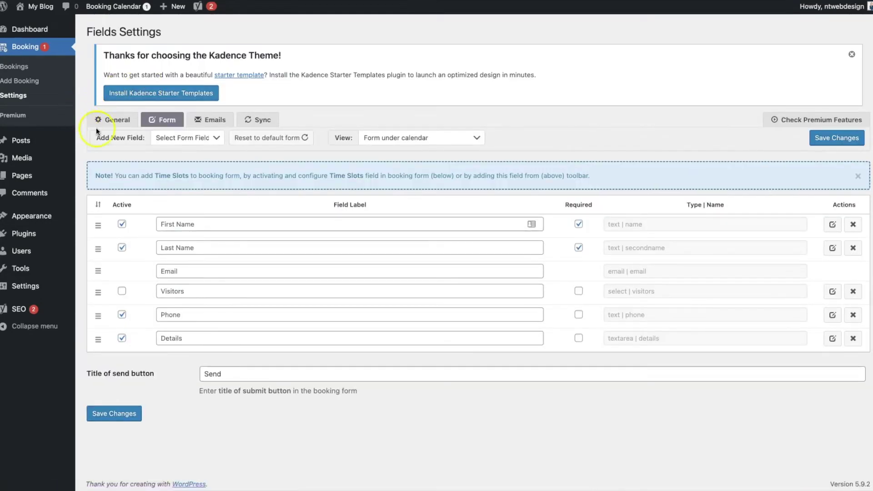
left_click(172, 142)
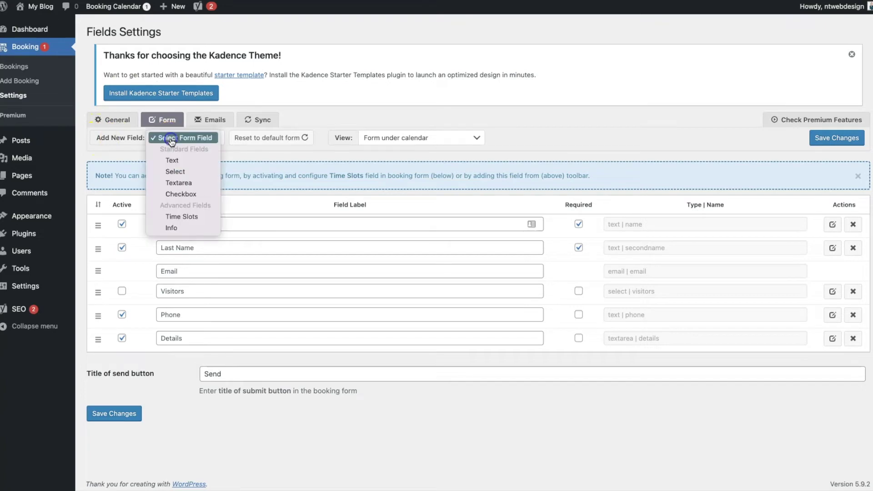
left_click(203, 220)
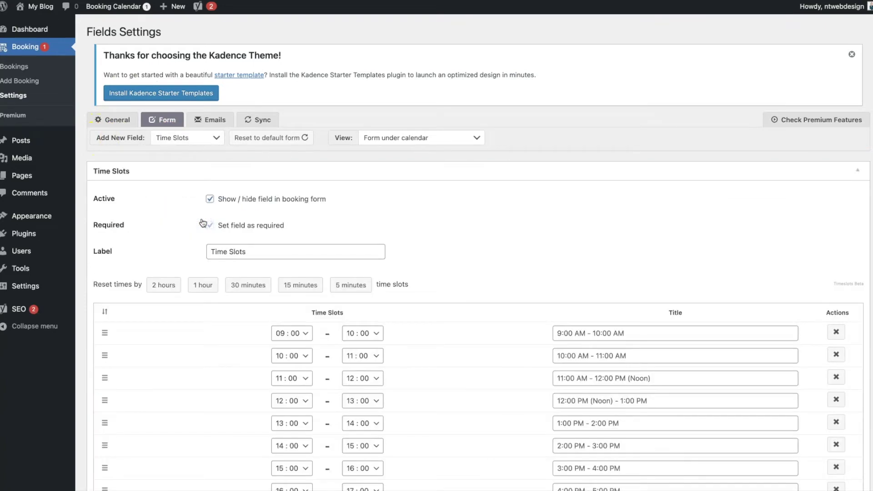
scroll(200, 222, "down", 6)
left_click(122, 326)
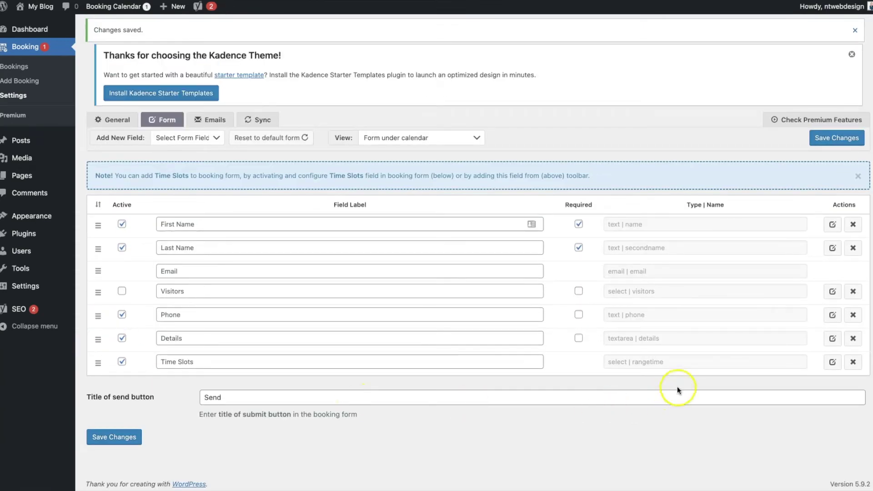
left_click(128, 440)
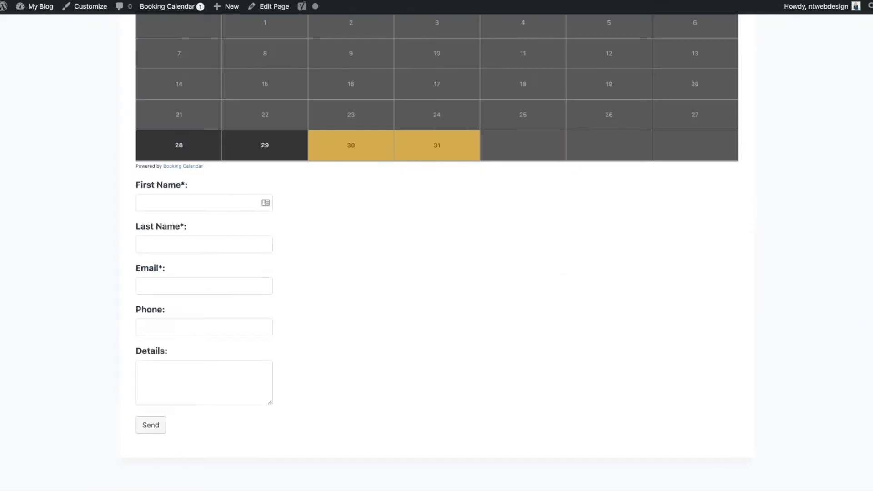
scroll(482, 446, "down", 2)
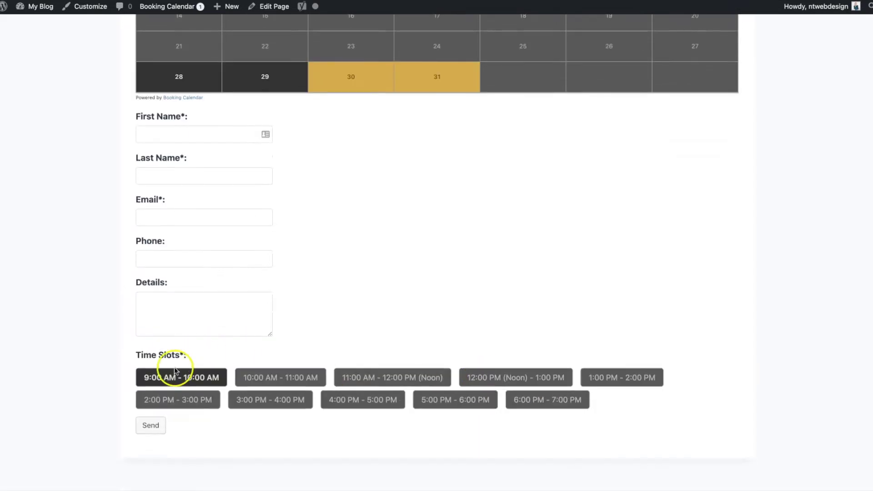
scroll(383, 443, "up", 1)
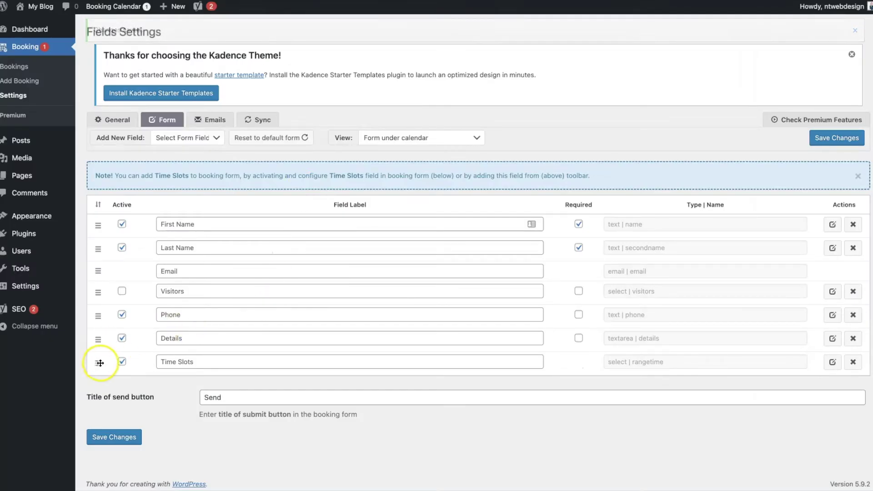
- Drag Time Slots above First Name, save the order, then re-save the field's settings
left_click_drag(100, 363, 125, 220)
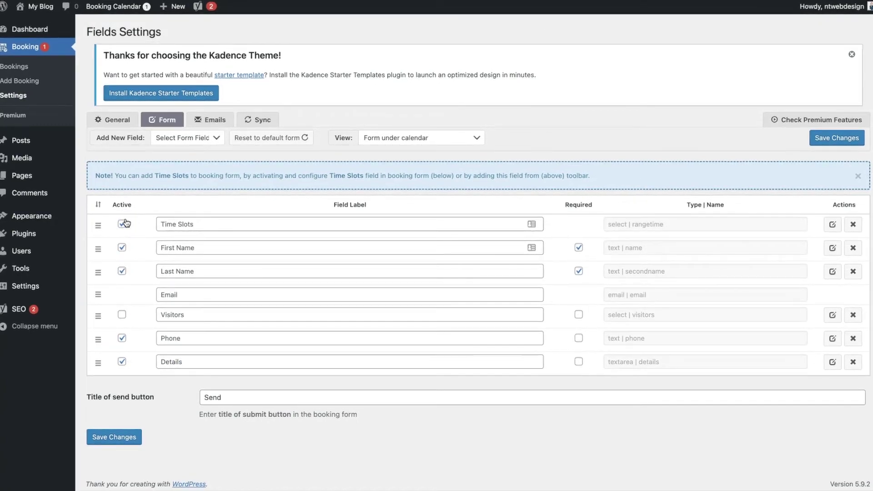
left_click(123, 437)
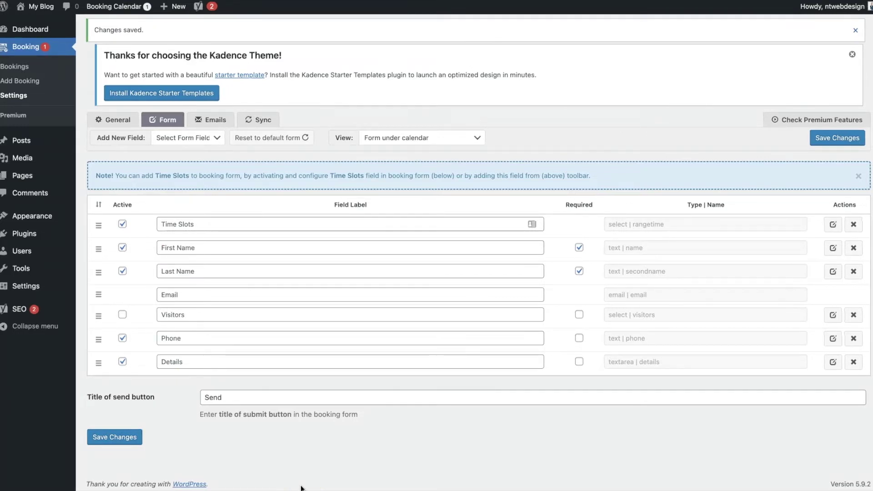
left_click(831, 226)
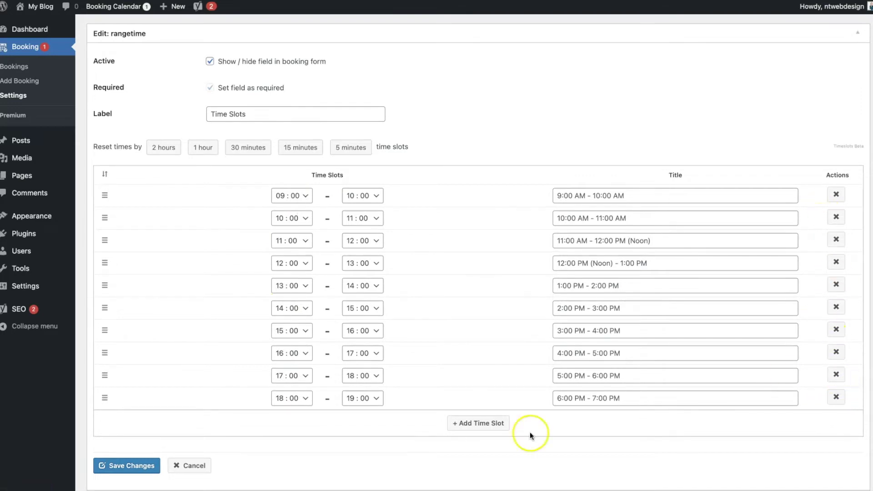
left_click(111, 465)
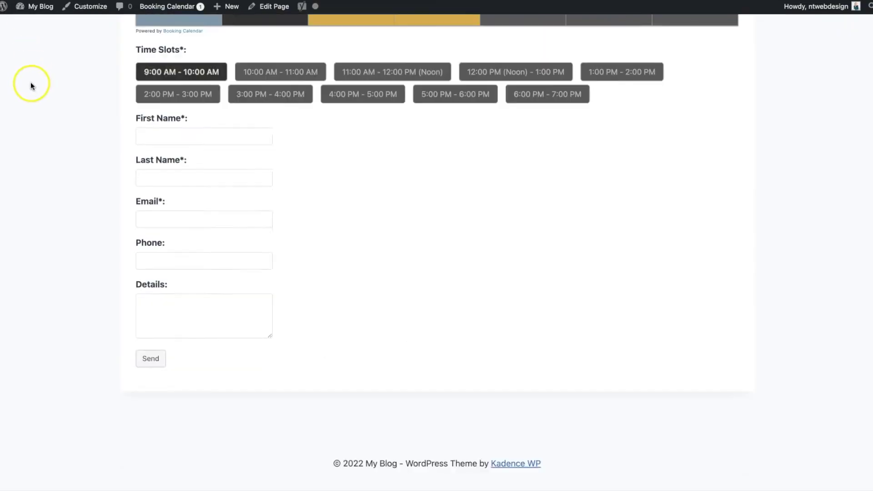
scroll(31, 86, "up", 5)
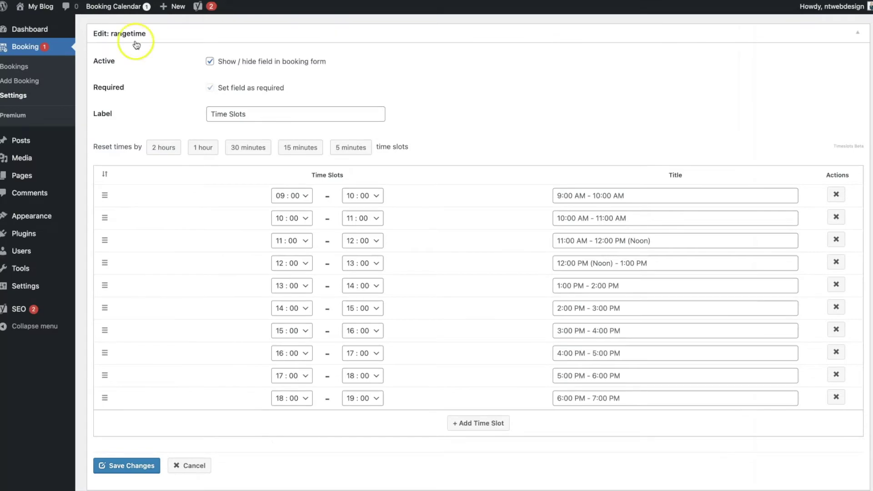
scroll(151, 201, "up", 3)
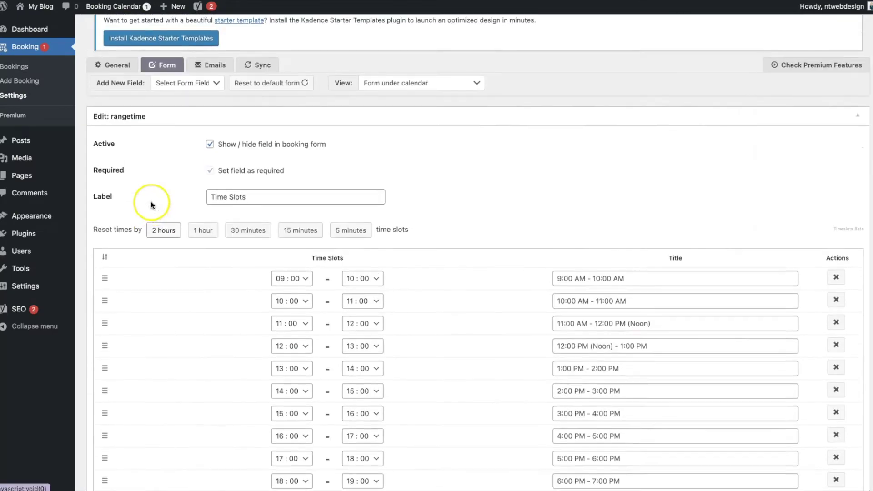
- Switch off the time-picker display for time slots, leaving the skin on Black
left_click(114, 96)
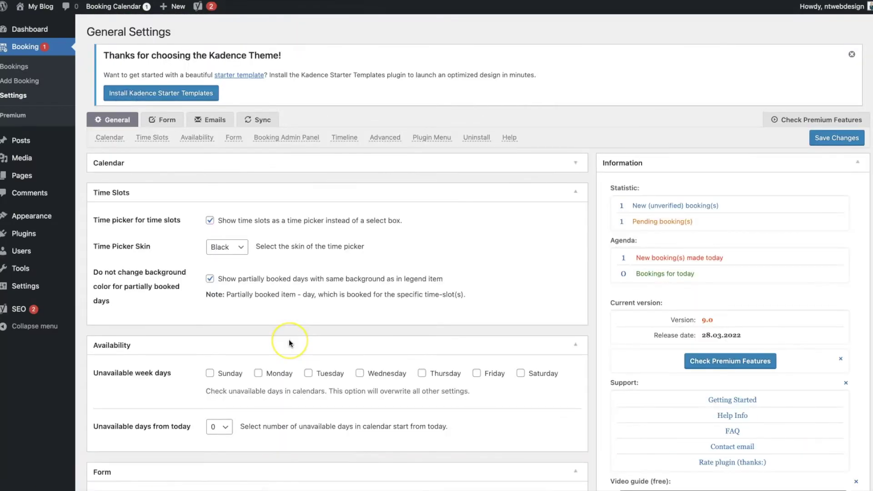
scroll(289, 340, "down", 3)
scroll(288, 340, "up", 1)
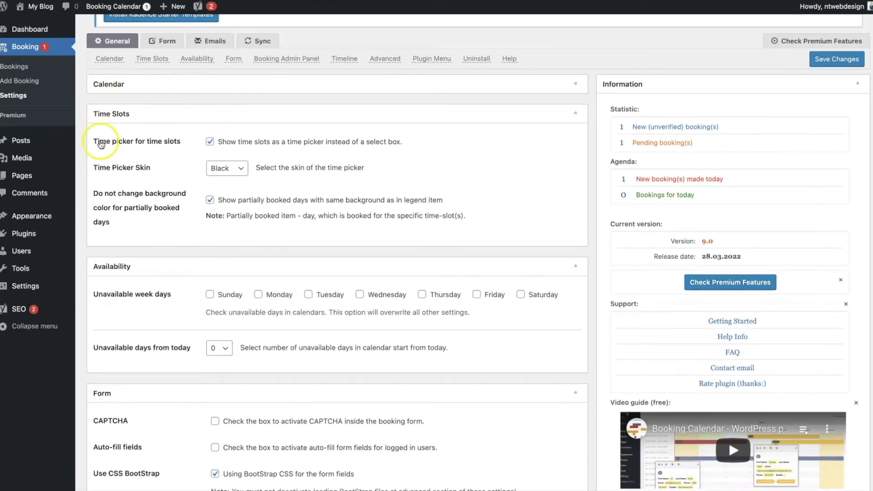
left_click(210, 144)
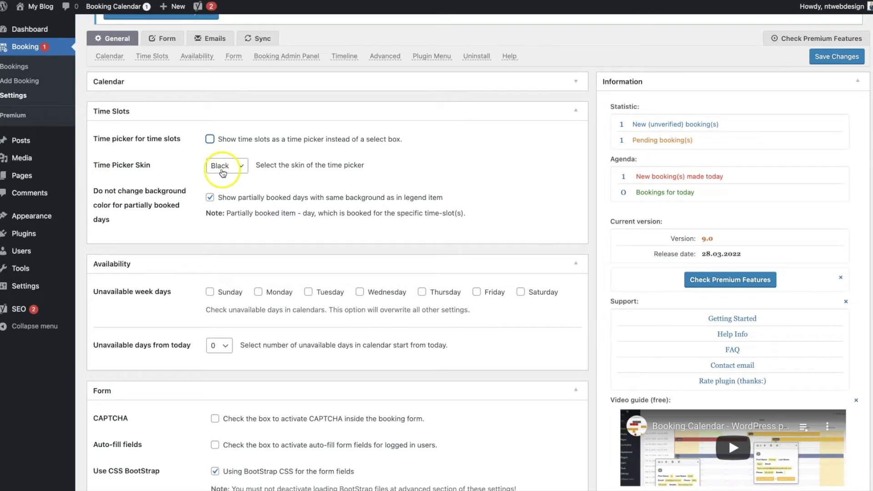
left_click(223, 168)
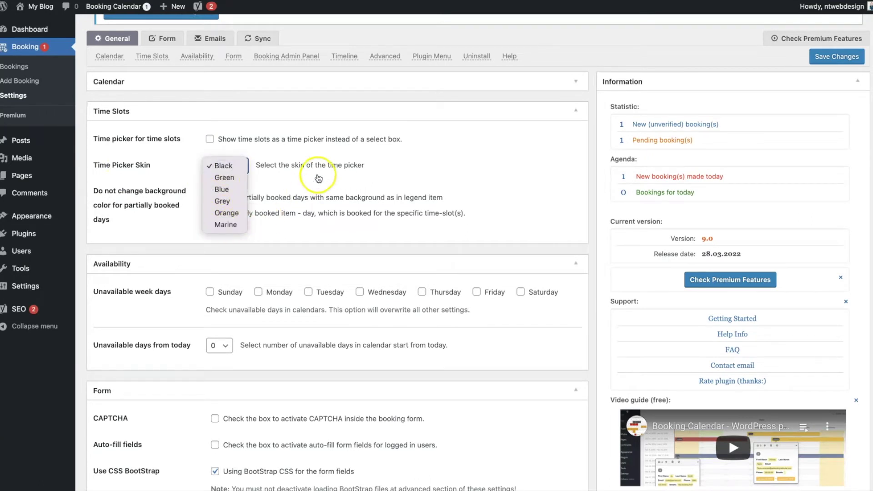
left_click(317, 175)
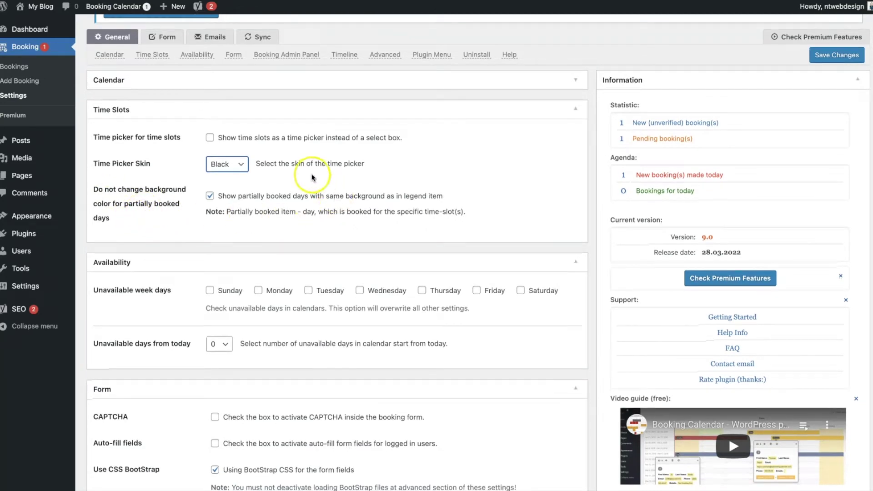
- Save and verify the Time Slots dropdown offers hourly slots 9:00 AM to 7:00 PM
left_click(841, 56)
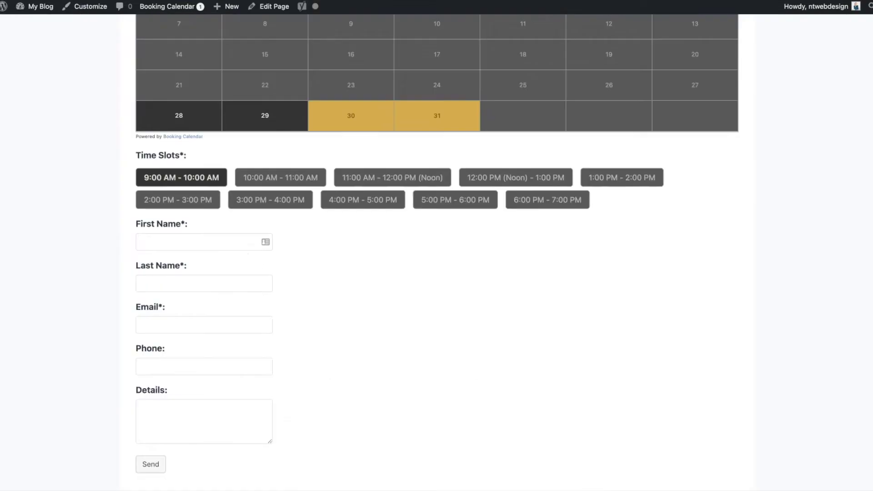
key("super+r")
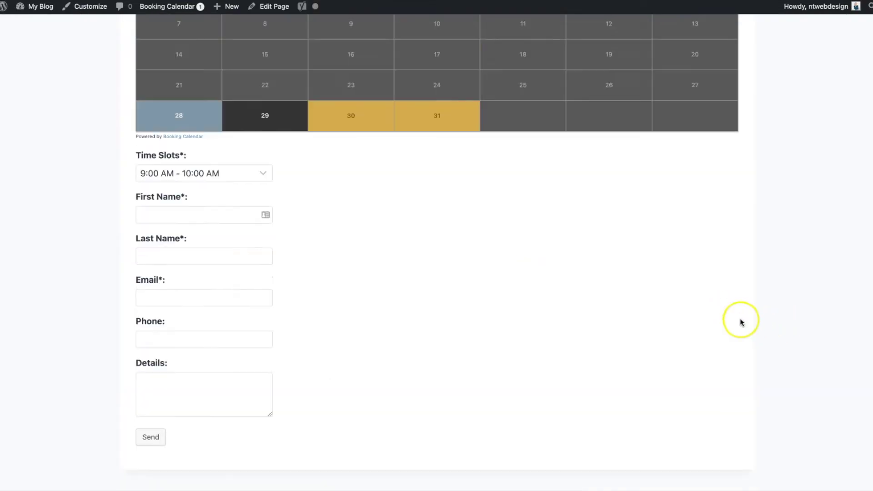
left_click(223, 175)
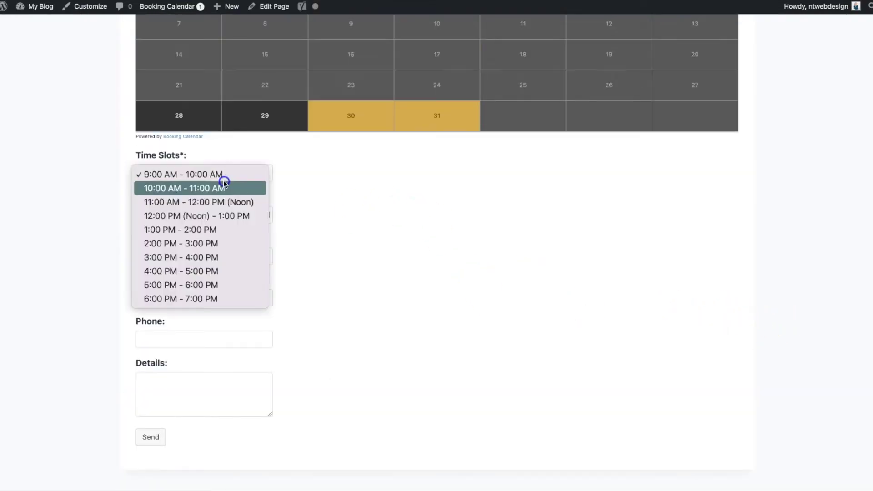
left_click(353, 285)
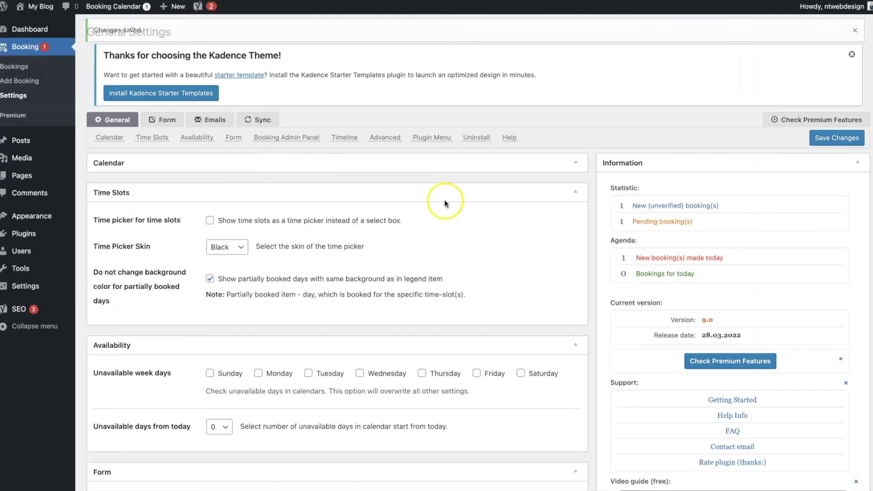
- Tick Sunday and Saturday as unavailable week days under Availability
left_click(575, 192)
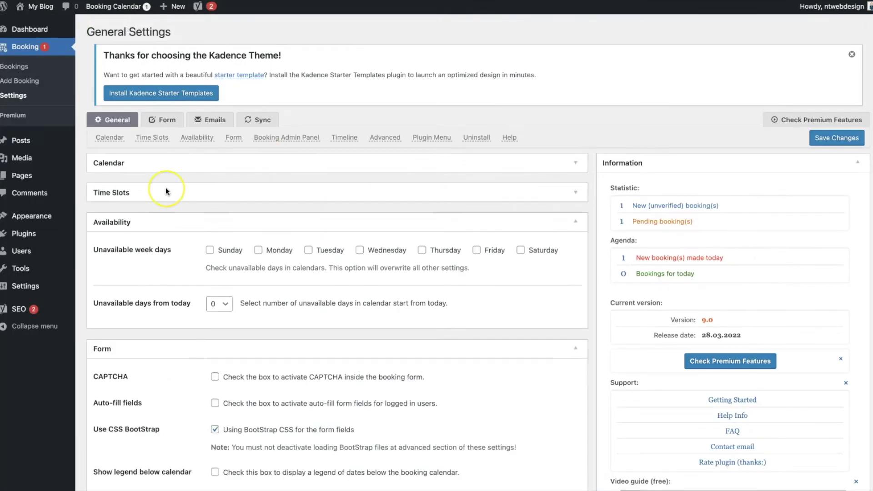
scroll(166, 189, "down", 3)
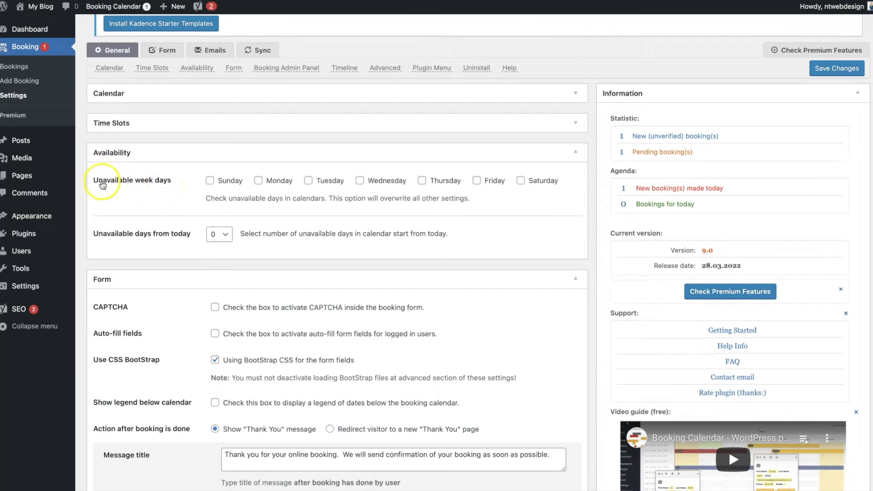
scroll(488, 200, "down", 1)
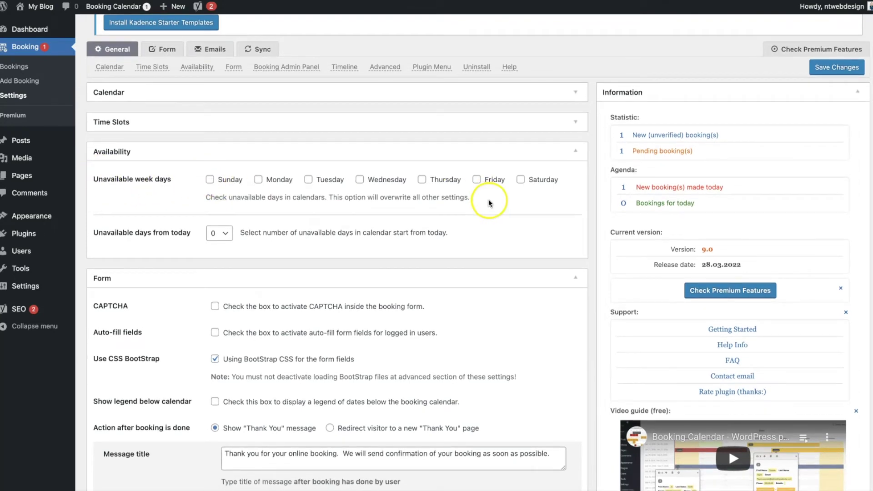
left_click(210, 179)
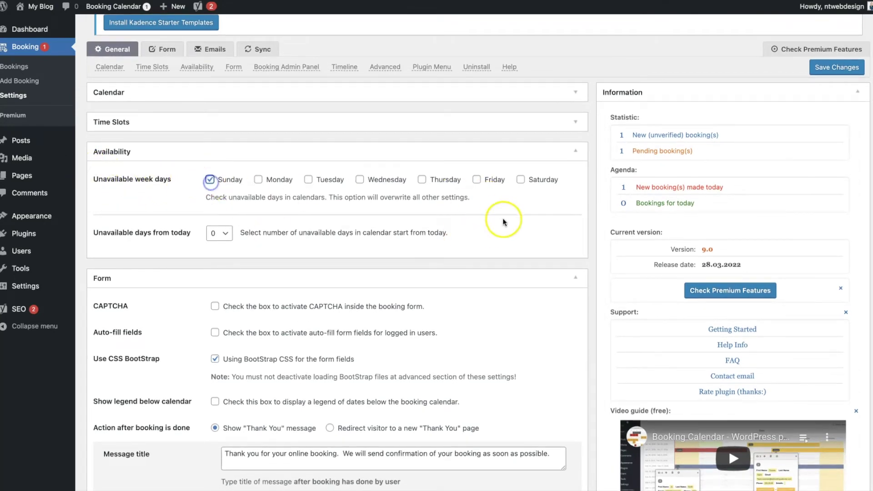
left_click(521, 180)
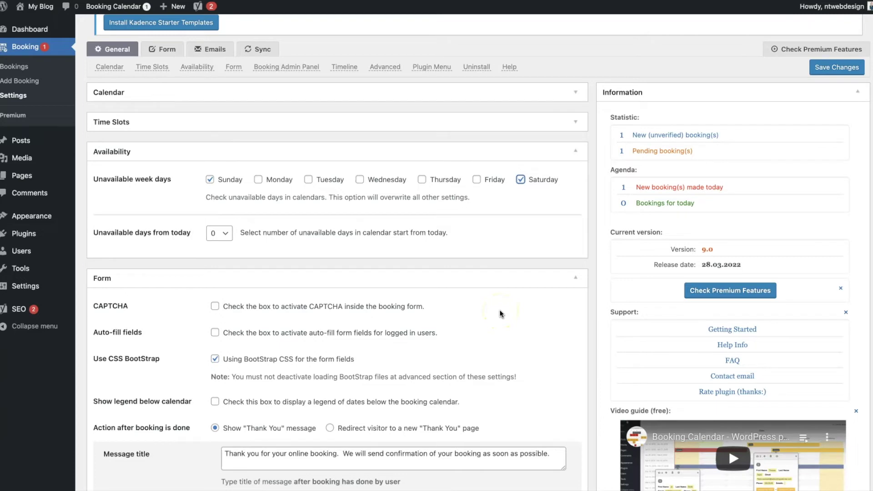
left_click(110, 152)
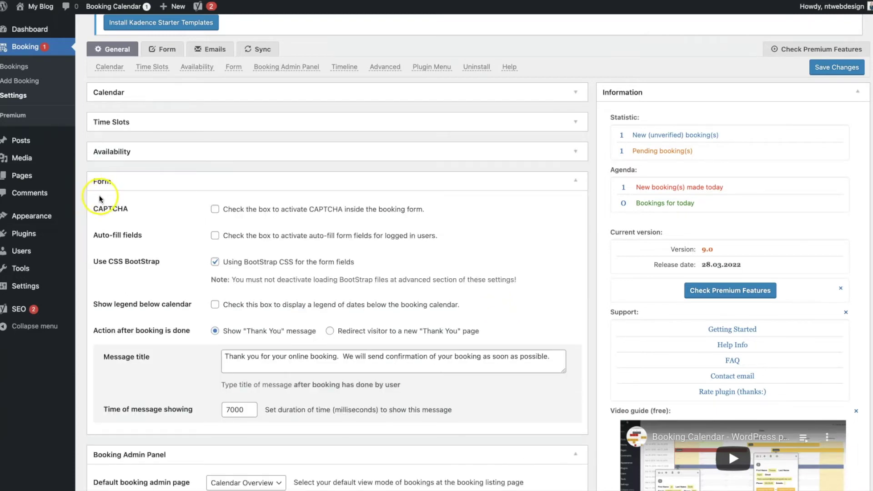
- Enable 'Show legend below calendar', save, and reload to see the Available/Booked/Pending legend
scroll(99, 195, "down", 1)
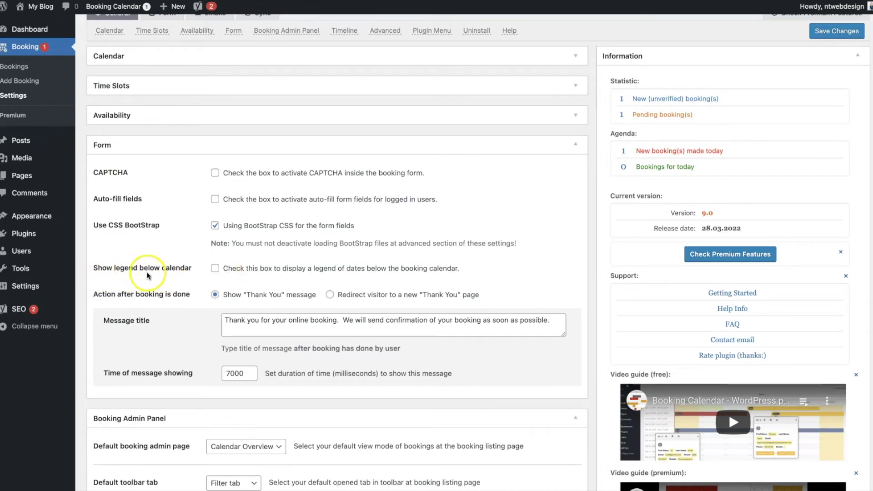
left_click(215, 269)
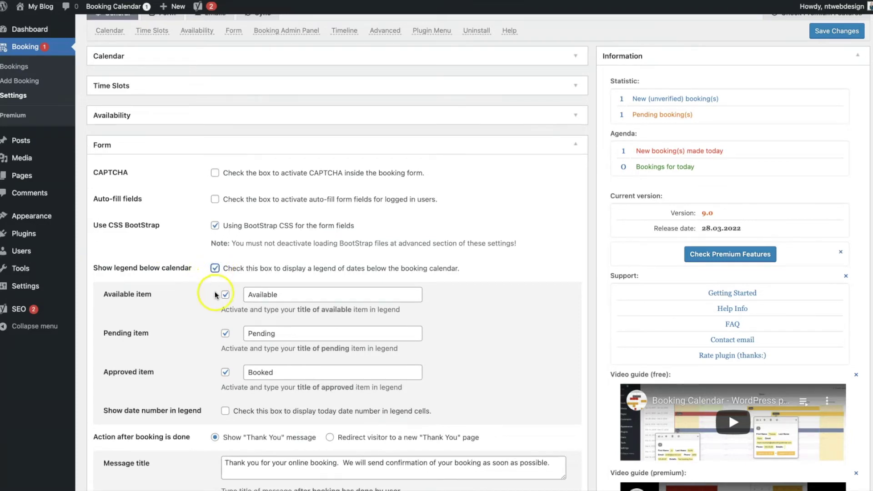
left_click(828, 31)
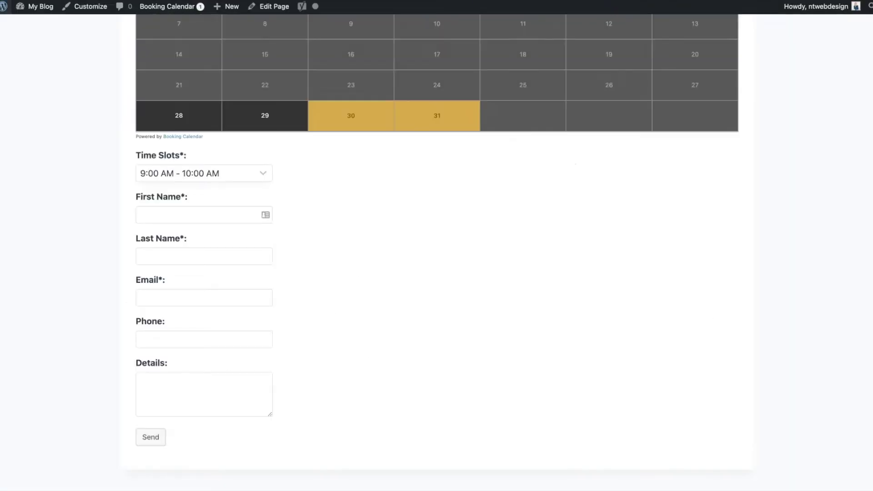
key("super+r")
scroll(291, 159, "up", 1)
- Step the calendar forward to April and May 2022, then back to April
left_click(325, 211)
scroll(427, 201, "up", 3)
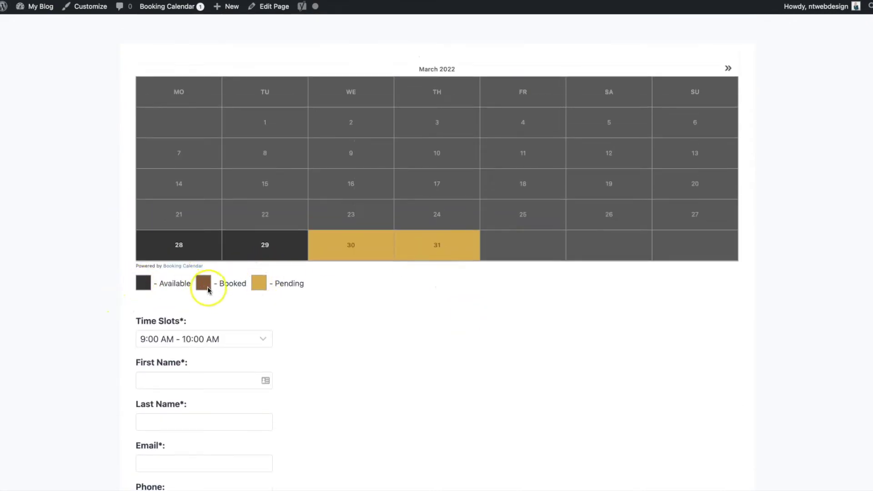
left_click(729, 68)
left_click(729, 69)
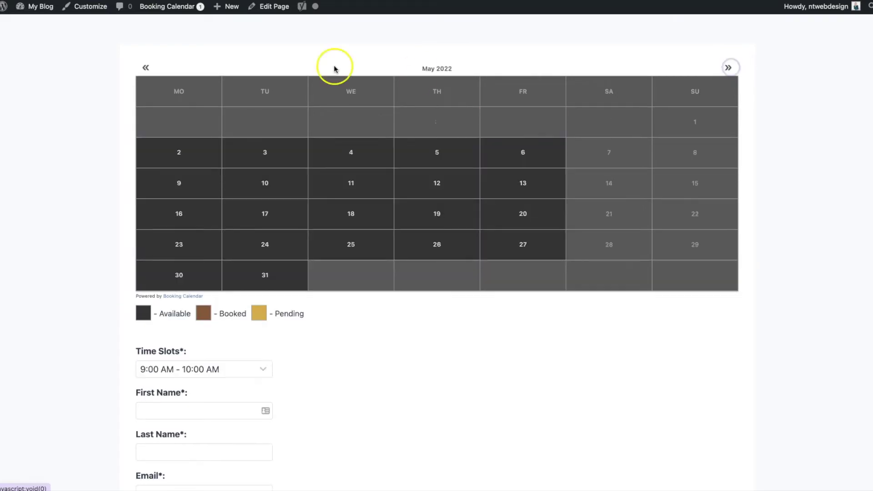
left_click(146, 67)
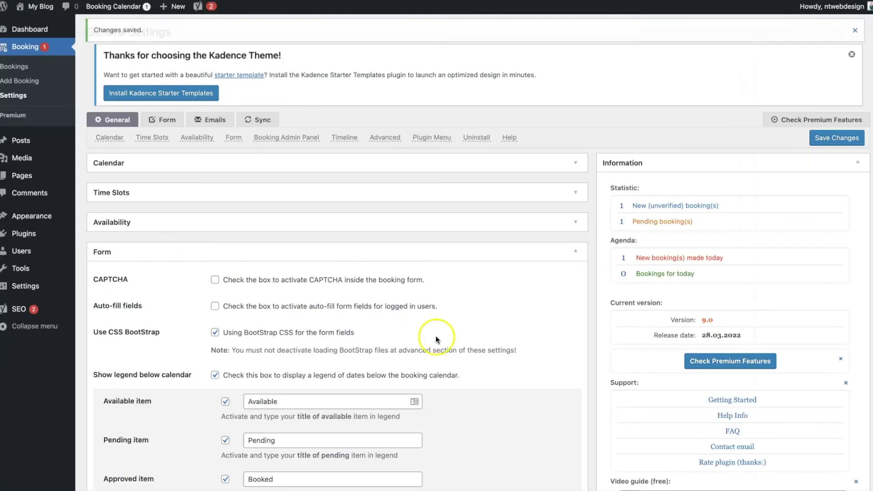
scroll(439, 335, "down", 5)
scroll(439, 335, "down", 1)
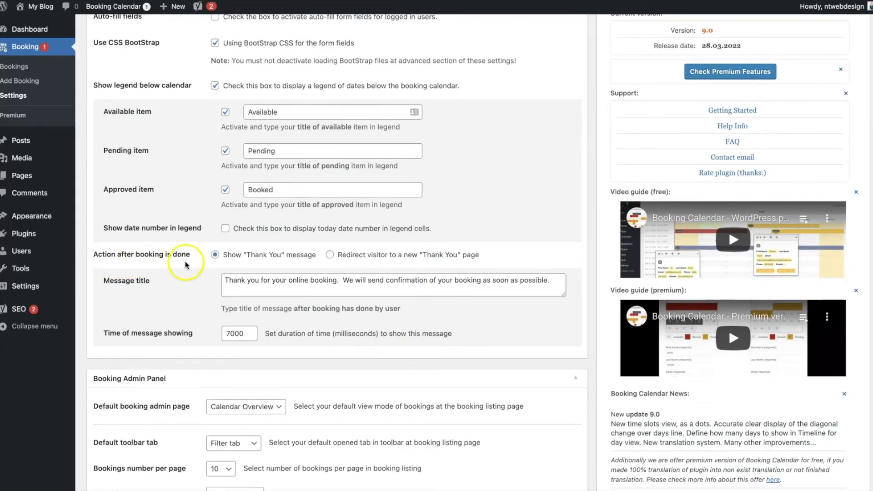
- Review the thank-you message text and fold the Form section
left_click_drag(541, 294, 196, 279)
scroll(171, 318, "up", 2)
left_click(580, 43)
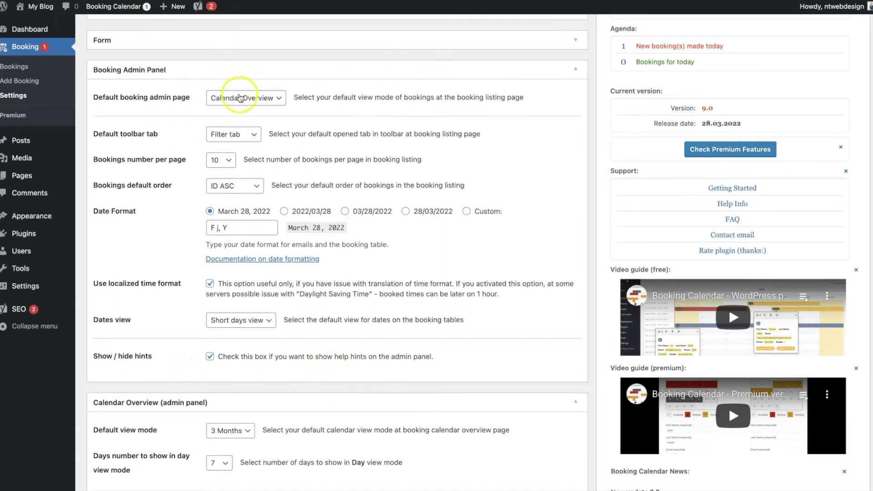
- Fold Booking Admin Panel, Calendar Overview and Timeline sections, keeping timeline days at 7
scroll(531, 192, "up", 1)
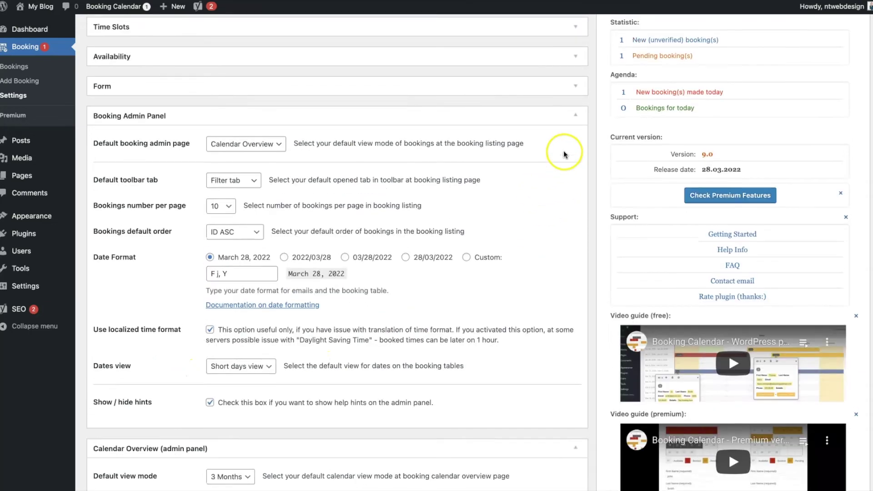
left_click(581, 120)
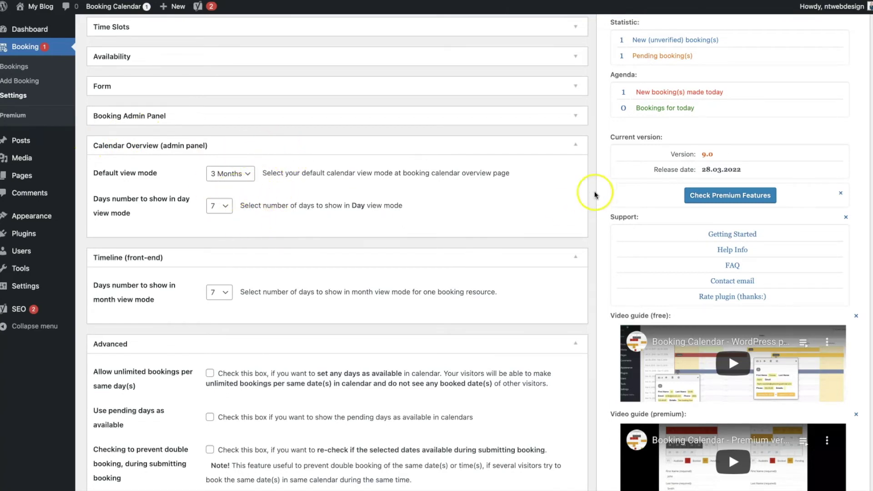
left_click(584, 150)
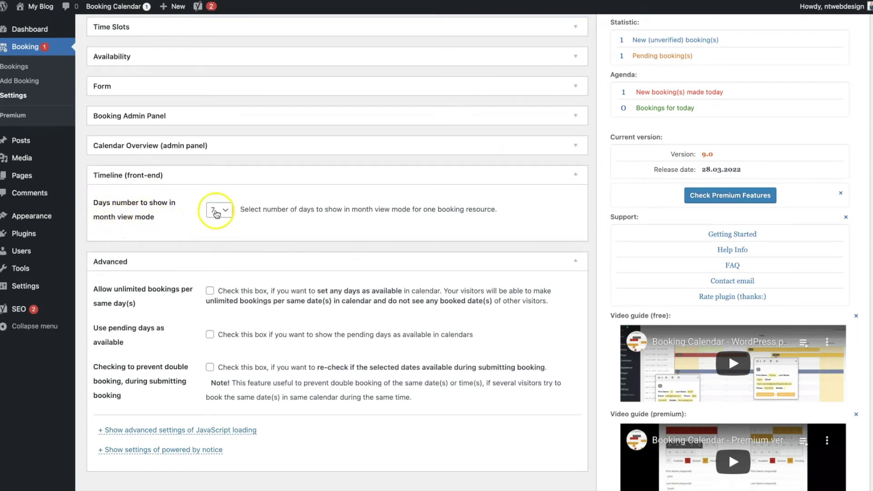
left_click(217, 209)
left_click(216, 211)
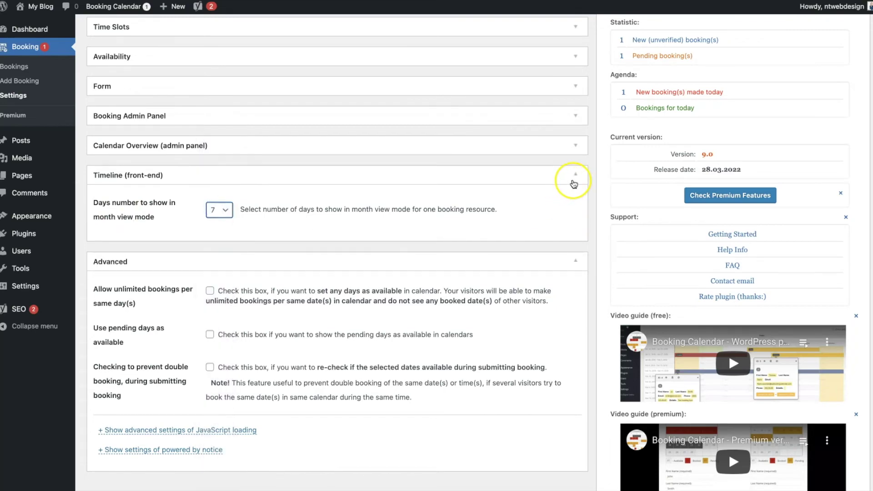
left_click(574, 182)
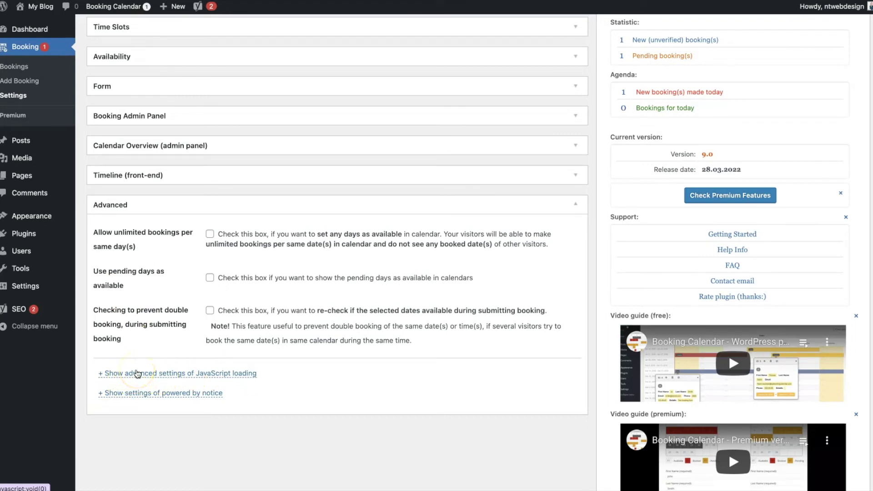
- Turn off the powered-by and help/info notices and save the settings
left_click(135, 392)
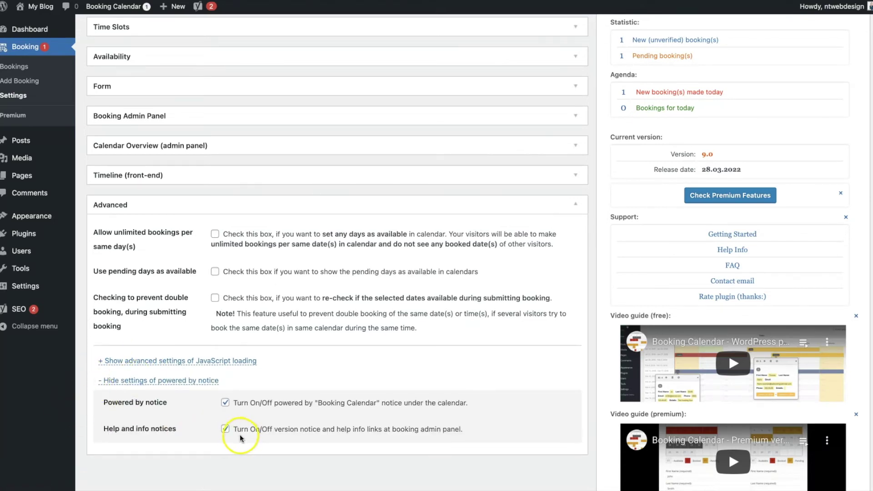
left_click(225, 403)
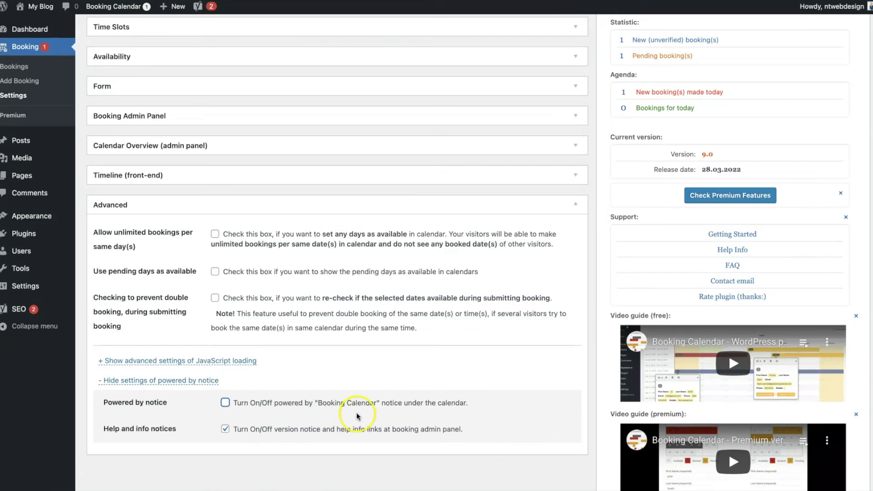
left_click(225, 430)
scroll(506, 432, "up", 5)
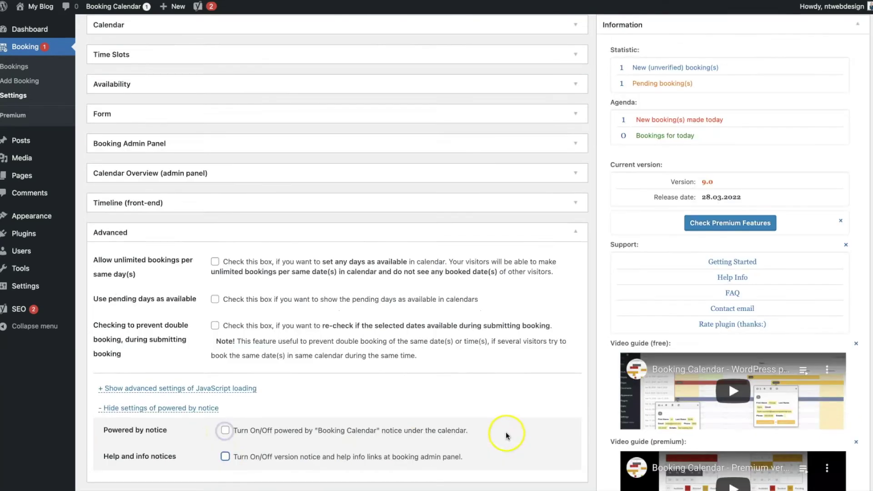
left_click(821, 139)
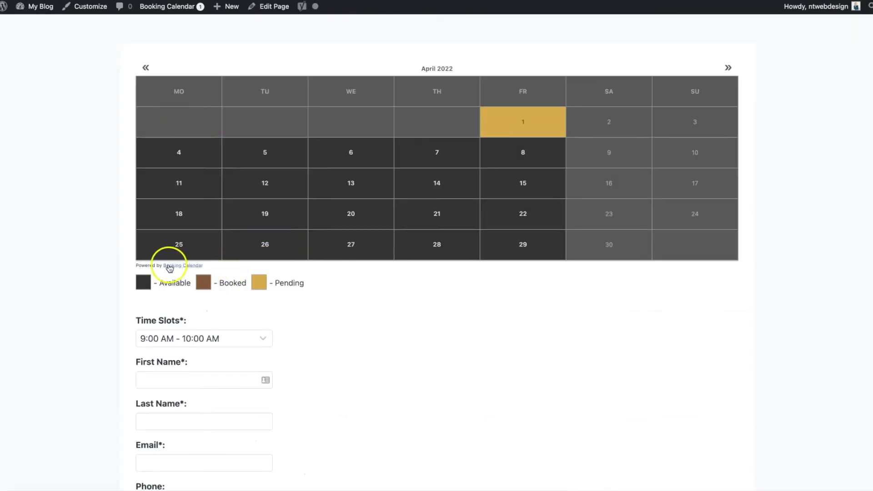
- Return to March 2022 and fill in the visitor's name, phone number and 'Test booking.' details
left_click(154, 74)
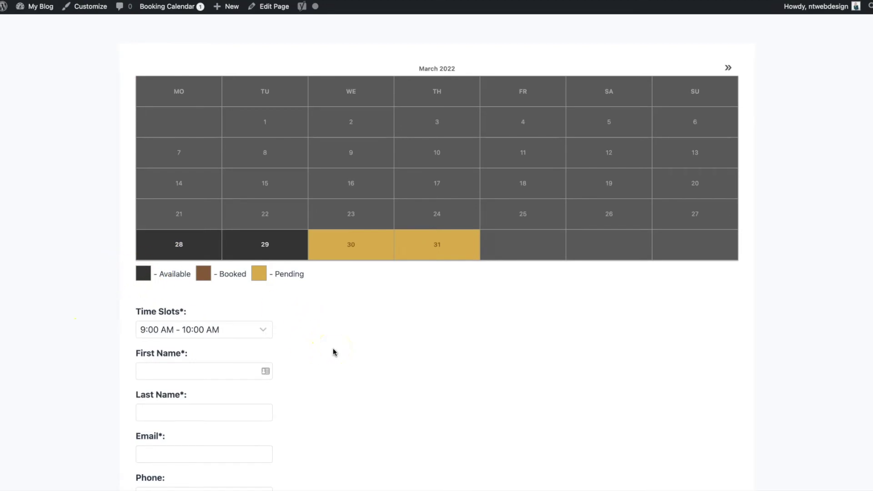
scroll(334, 351, "down", 2)
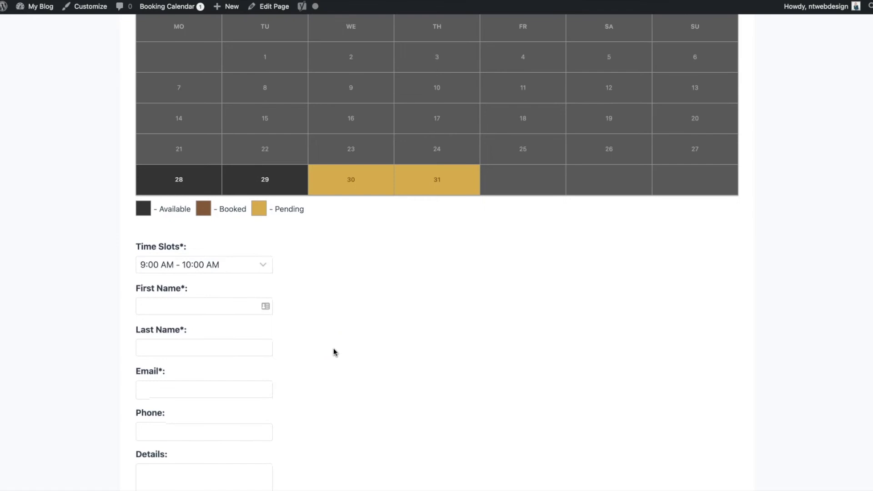
scroll(334, 348, "down", 2)
left_click(186, 238)
type("Nicola")
key("Tab")
type("T")
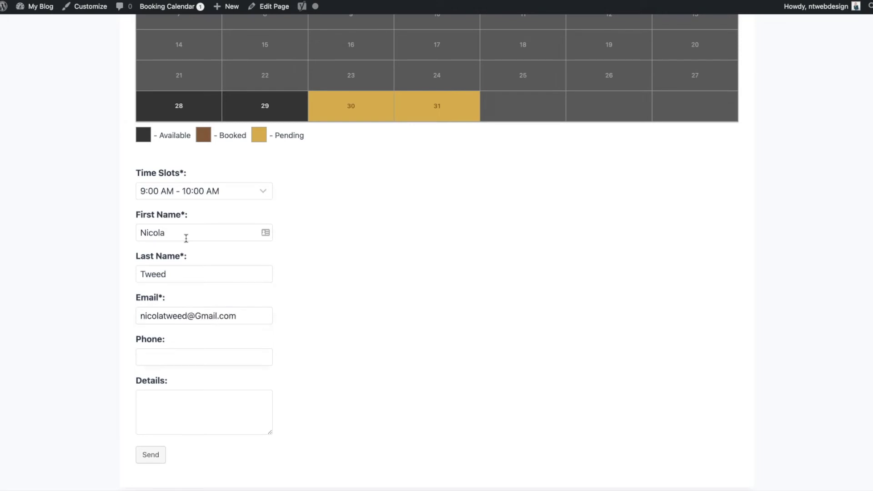
key("Tab")
type("Test booking.")
left_click(146, 456)
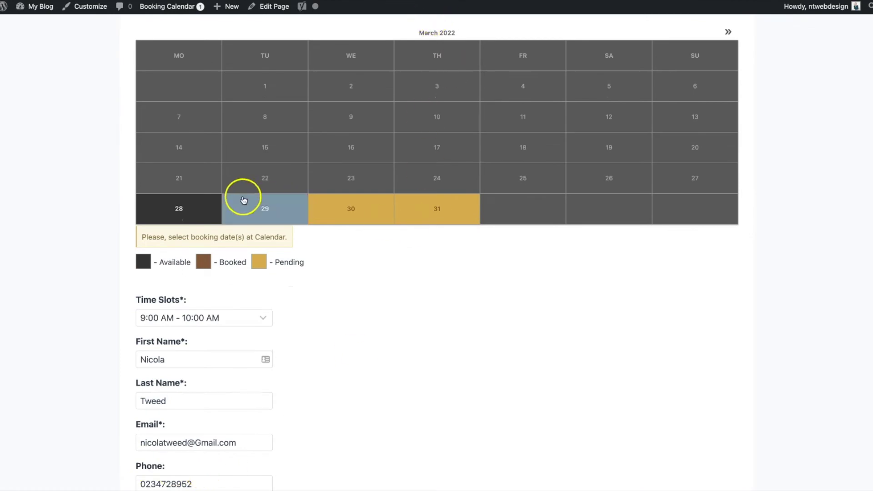
- Pick March 29 and submit the booking, then review the thank-you message
left_click(286, 214)
scroll(245, 282, "down", 5)
left_click(150, 357)
left_click_drag(212, 228, 509, 250)
left_click(657, 323)
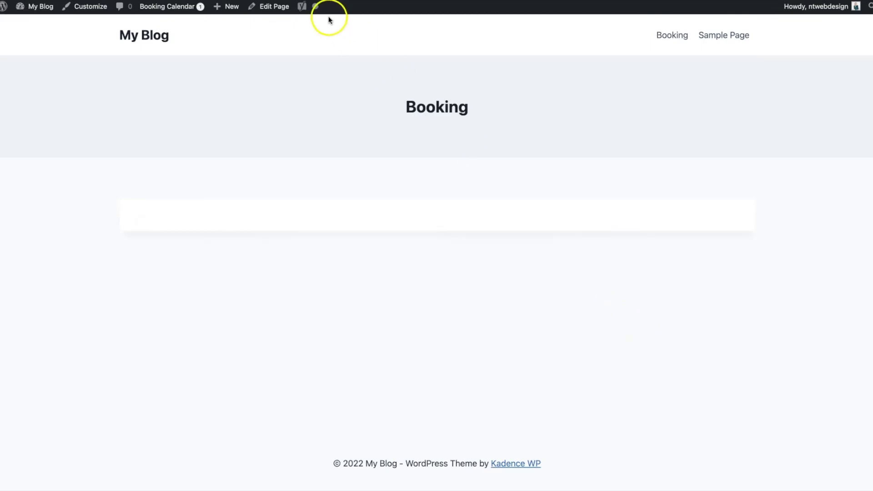
- In a new tab, open Gmail's 'New booking' email, mark it safe and follow its moderation link
key("ctrl+t")
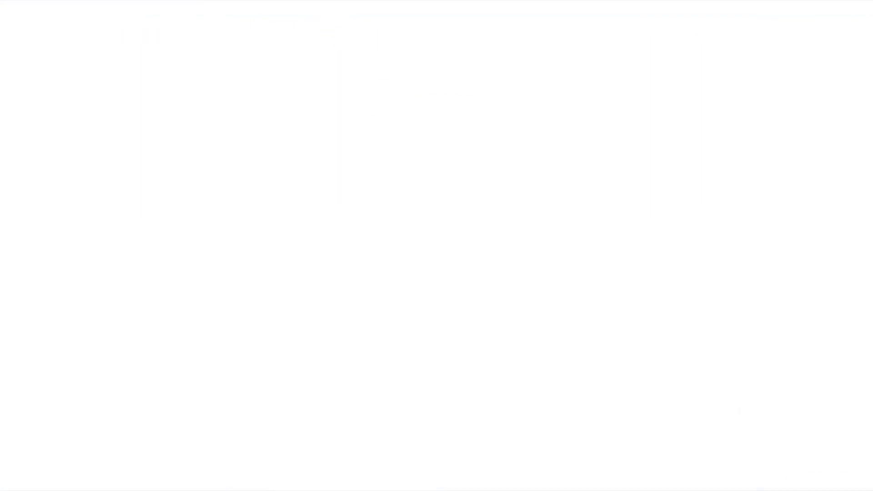
type("gmail")
key("Return")
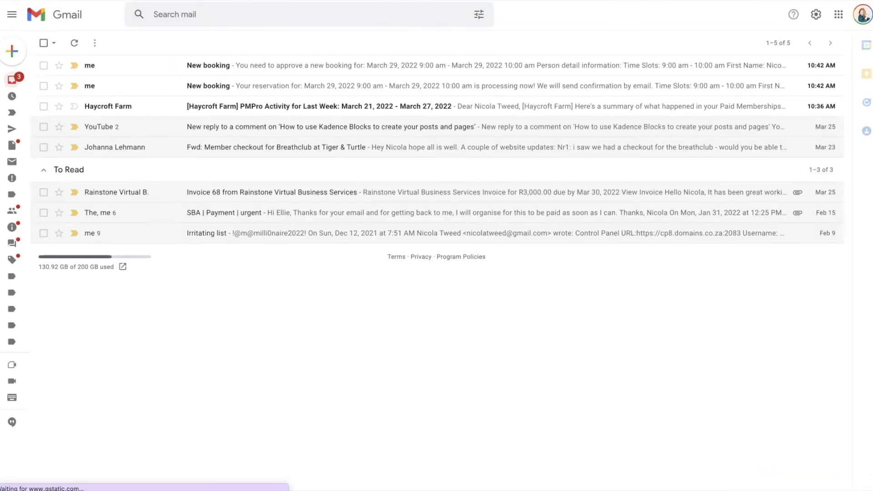
left_click(229, 67)
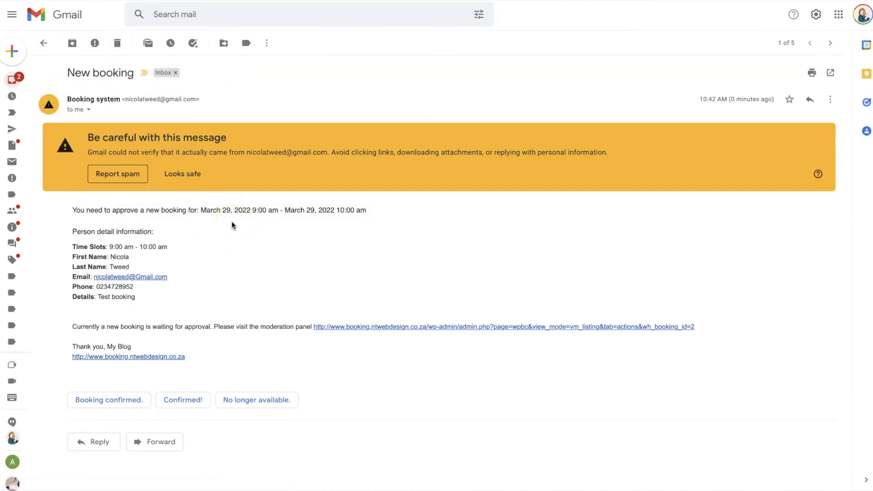
left_click(193, 175)
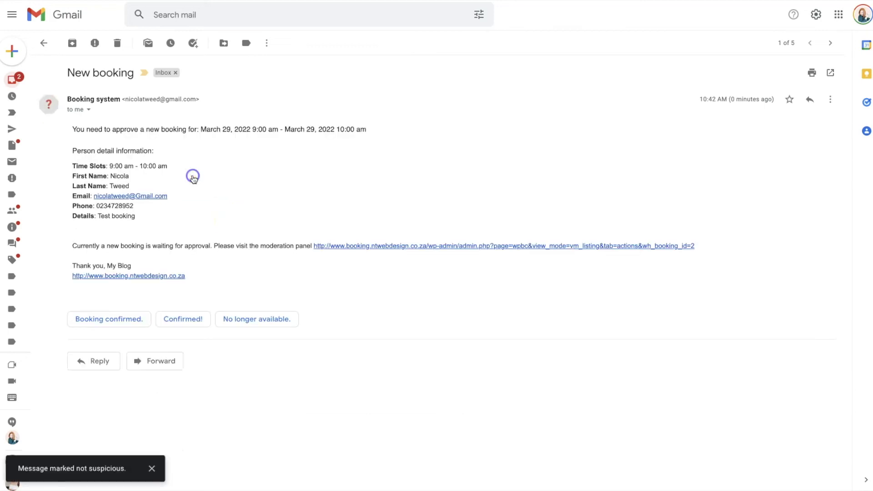
left_click(424, 248)
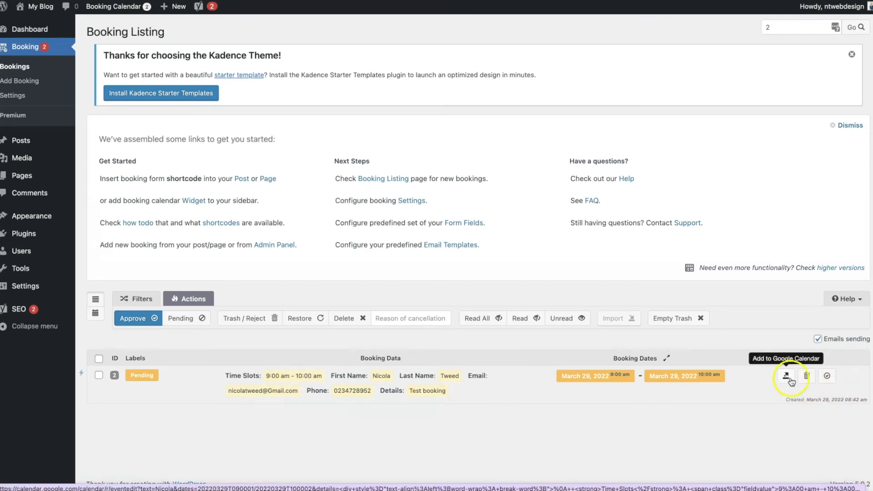
- Approve booking 2 for March 29, then return to the Gmail inbox
left_click(826, 378)
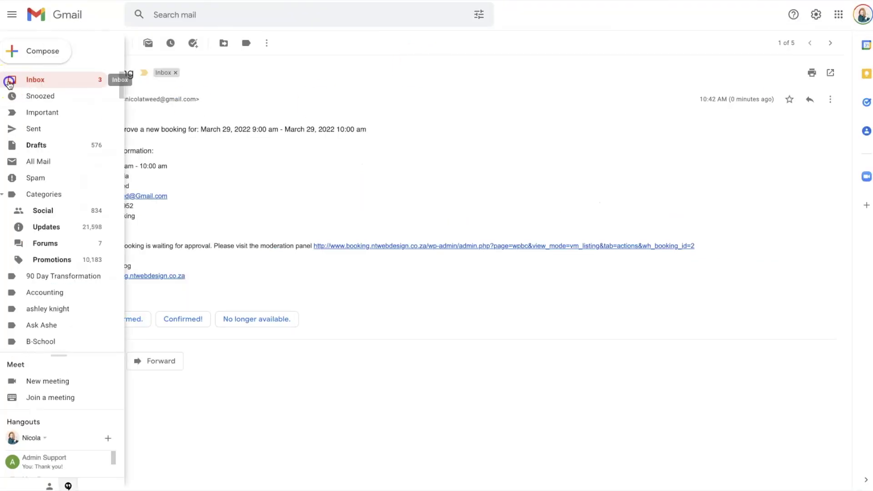
left_click(14, 81)
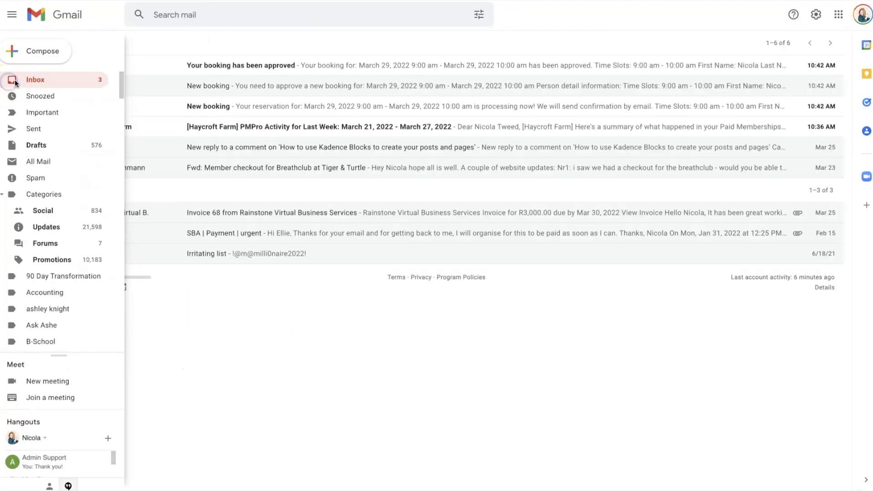
- Read the visitor's 'New booking' reservation email and highlight its status line
left_click(181, 114)
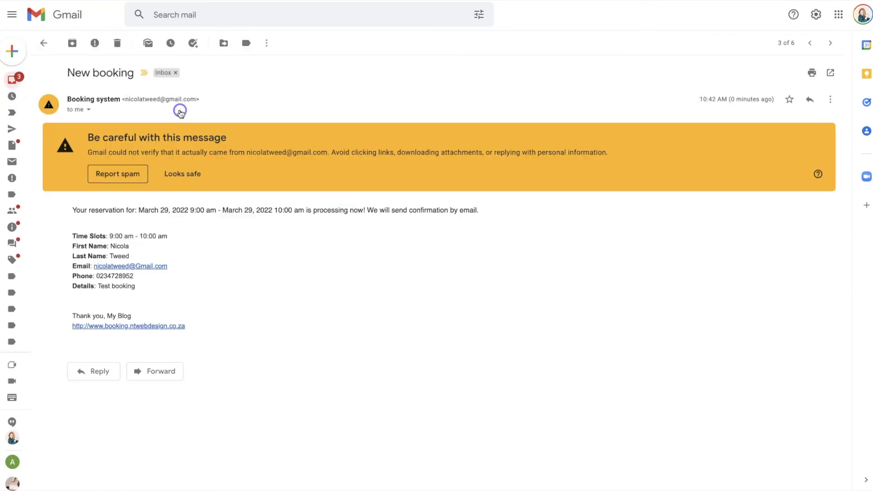
left_click_drag(73, 211, 469, 223)
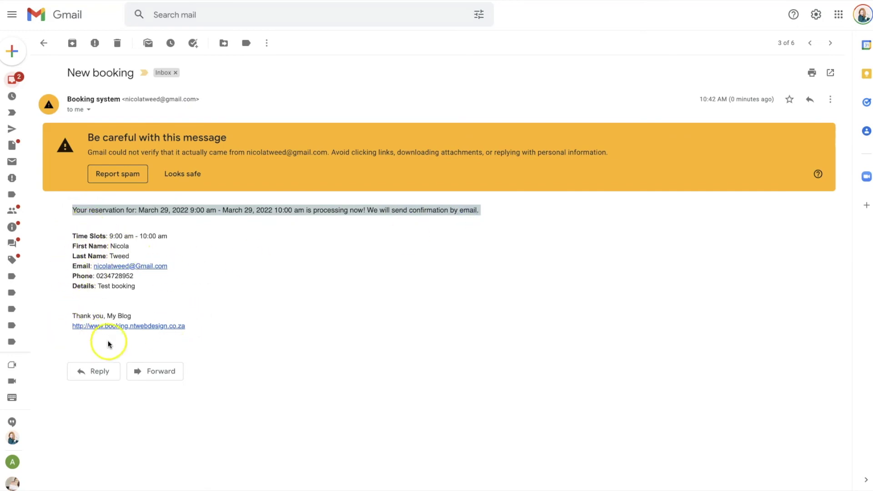
left_click(13, 79)
- Open 'Your booking has been approved' and check its March 29, 9:00–10:00 am slot
left_click(257, 68)
left_click_drag(97, 210, 218, 210)
triple_click(341, 233)
left_click(233, 371)
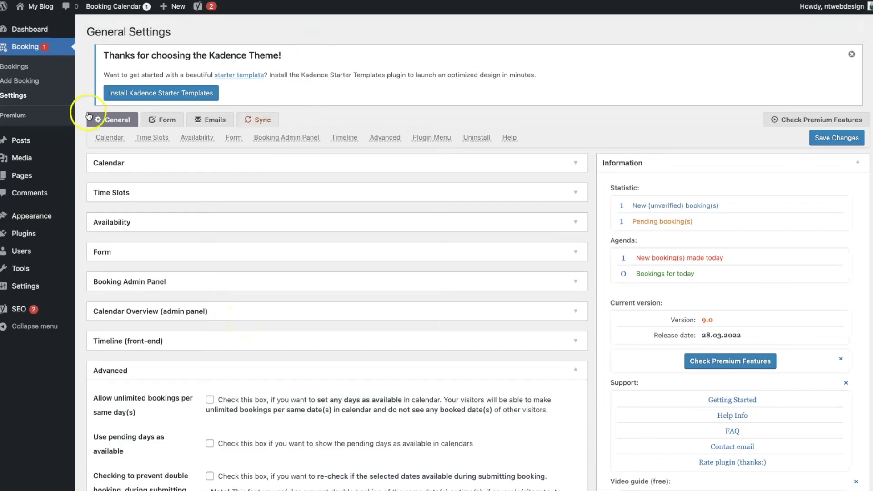
- Review the New (admin) email template, enlarging its editor, then show the Sync settings
left_click(205, 123)
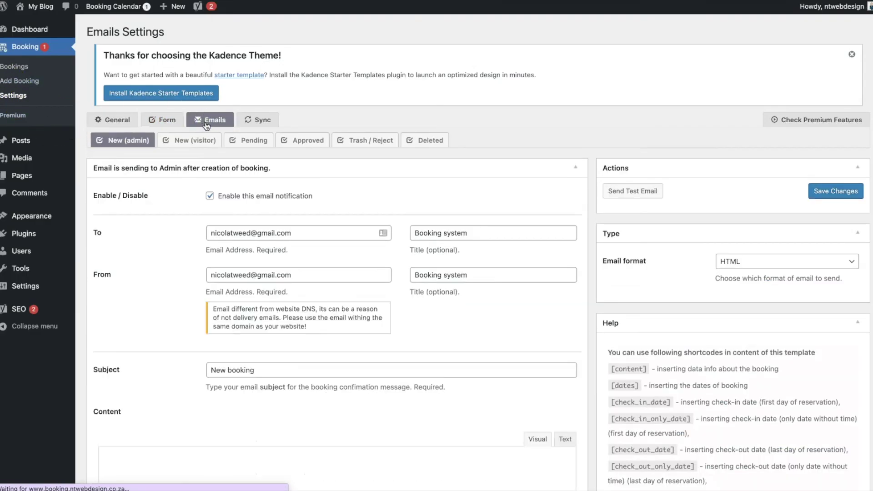
left_click(109, 149)
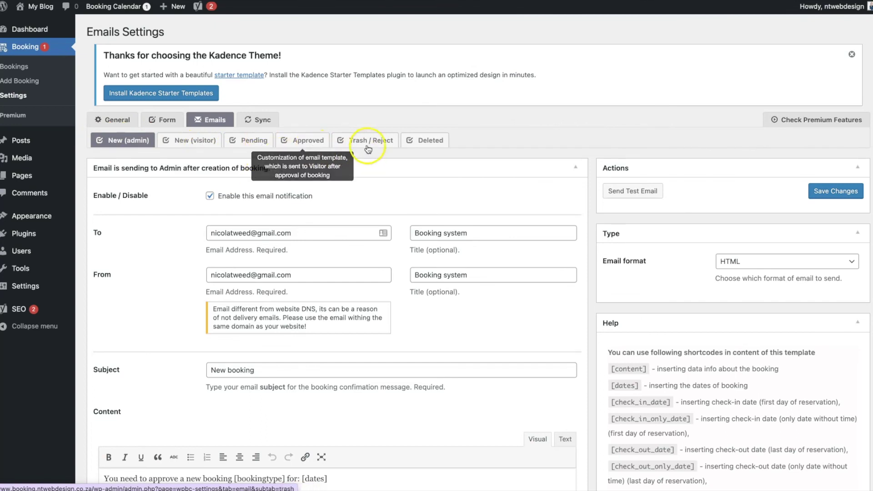
scroll(432, 176, "down", 2)
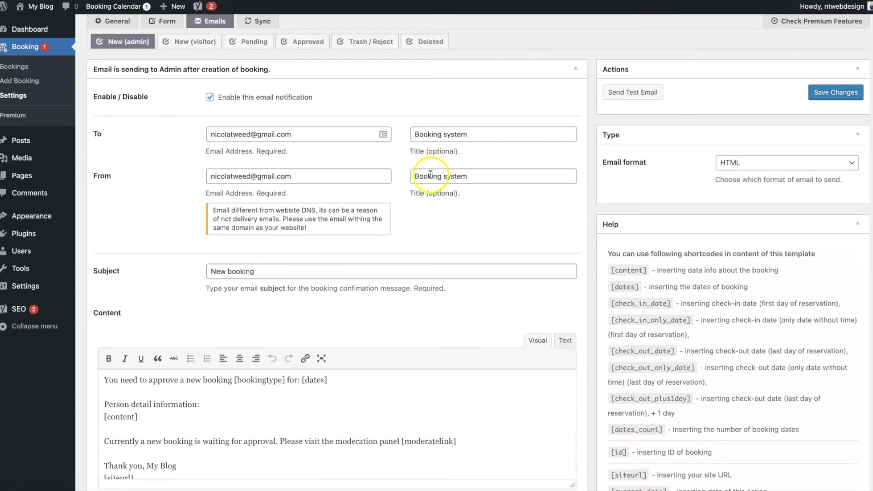
scroll(430, 174, "down", 1)
scroll(318, 409, "down", 1)
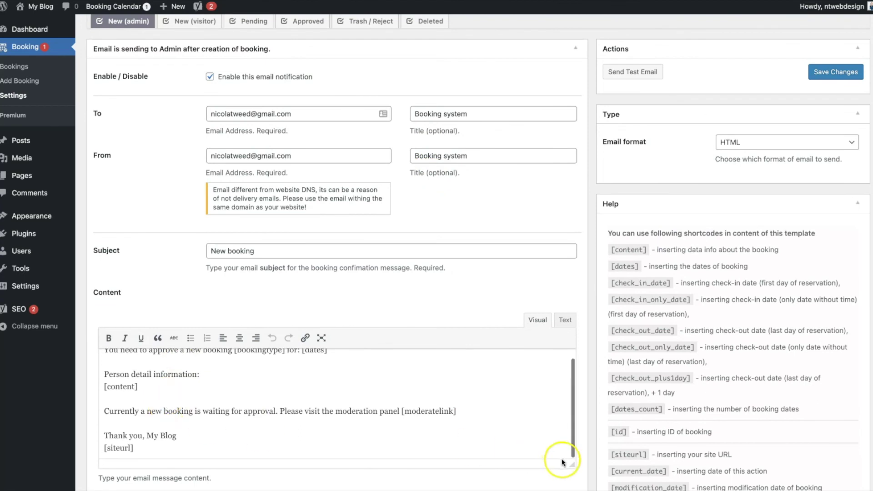
left_click_drag(572, 465, 574, 486)
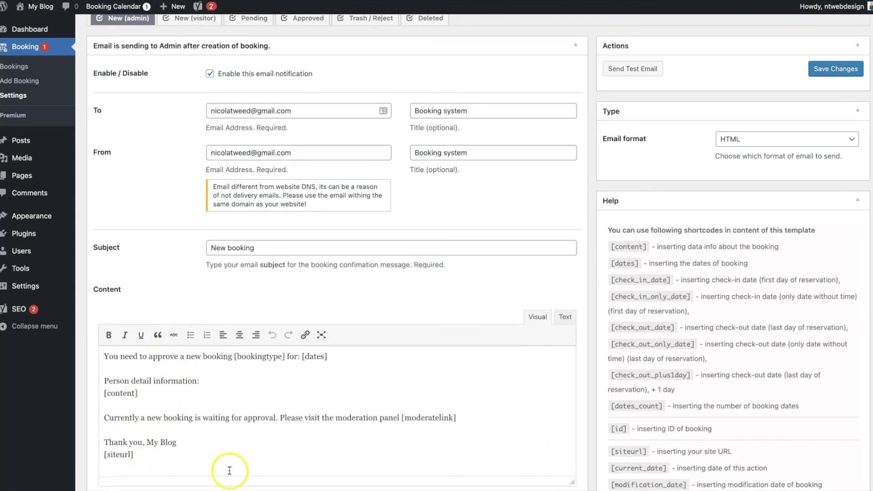
scroll(230, 467, "up", 1)
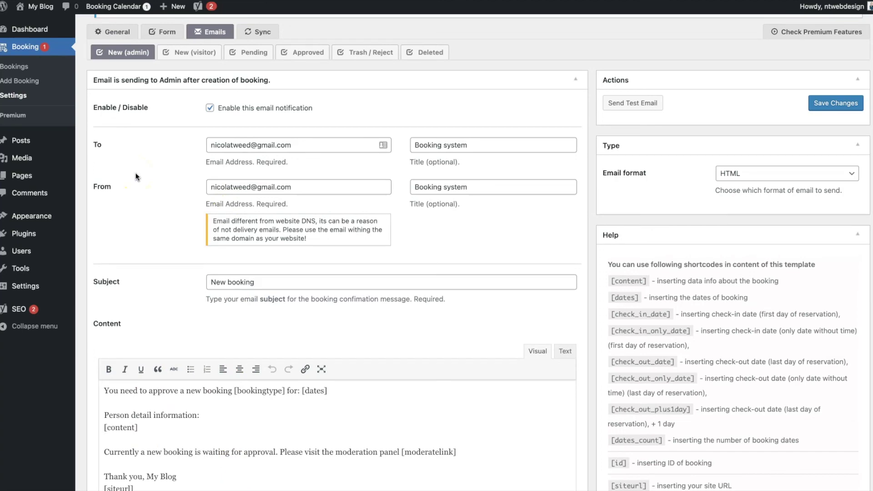
left_click(238, 282)
left_click(159, 288)
scroll(158, 288, "up", 3)
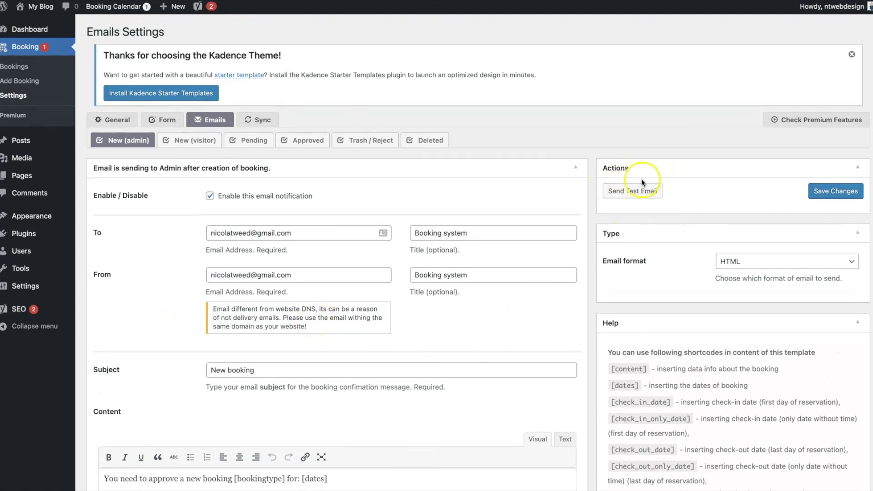
left_click(254, 125)
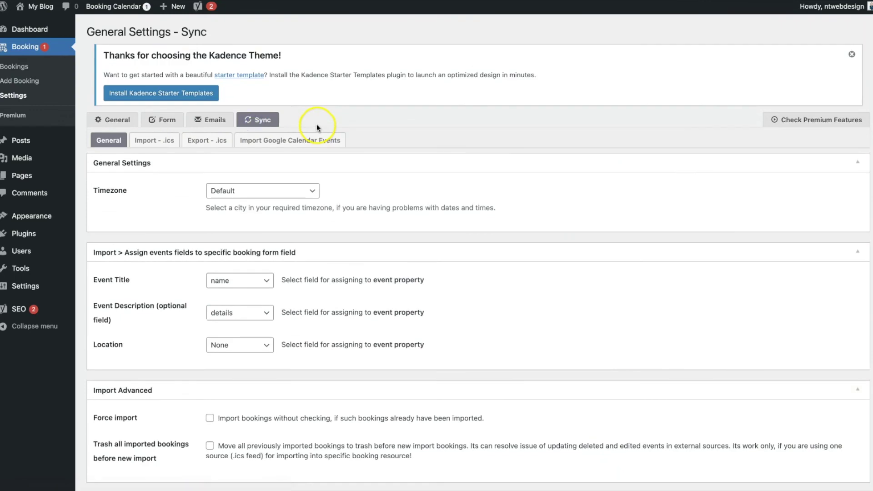